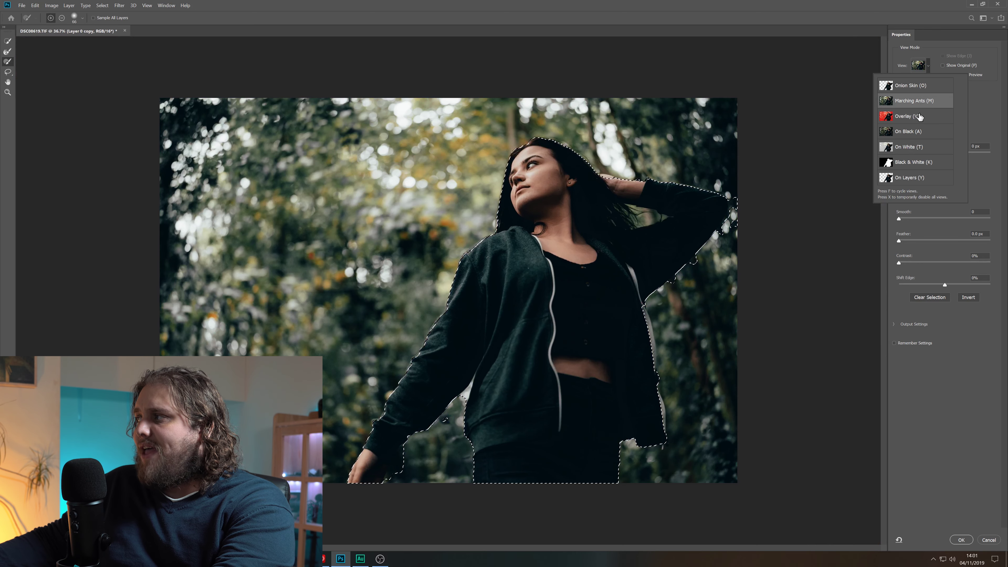
# - Switch the selection preview to the Overlay view mode to inspect the woman's outline
pyautogui.press('v')
pyautogui.hotkey('ctrl', '+')
pyautogui.scroll(5, 632, 177)
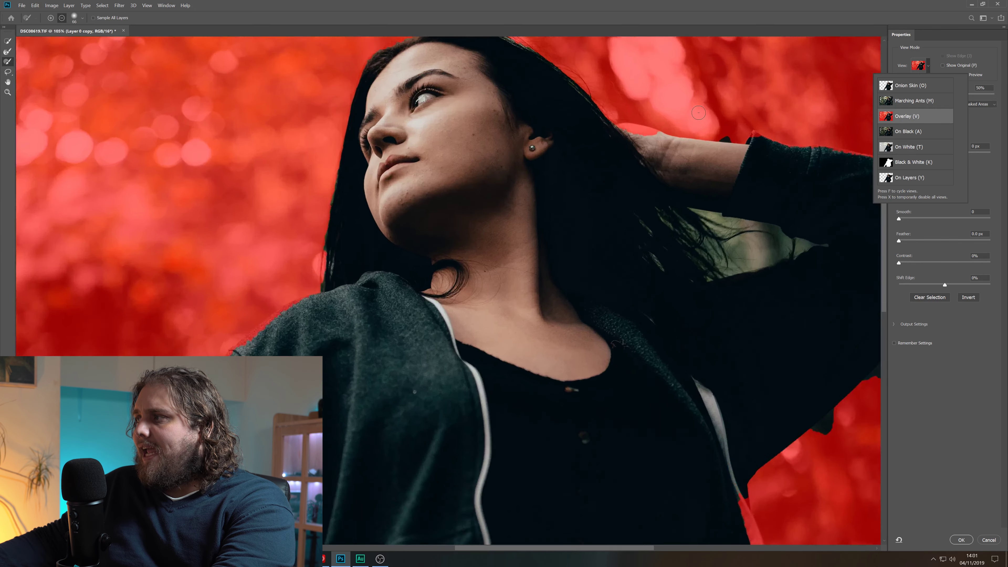
# - Paint the masked edge of the raised sleeve near the cuff back into the selection with the Brush tool
pyautogui.click(9, 65)
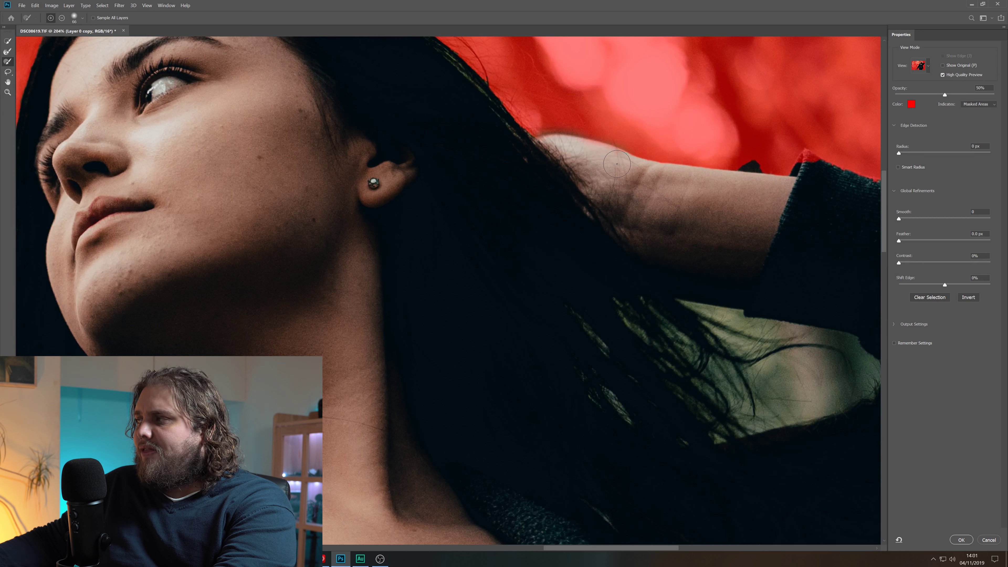
pyautogui.hscroll(5, 577, 209)
pyautogui.moveTo(536, 167)
pyautogui.mouseDown()
pyautogui.moveTo(524, 169)
pyautogui.moveTo(528, 159)
pyautogui.mouseUp()
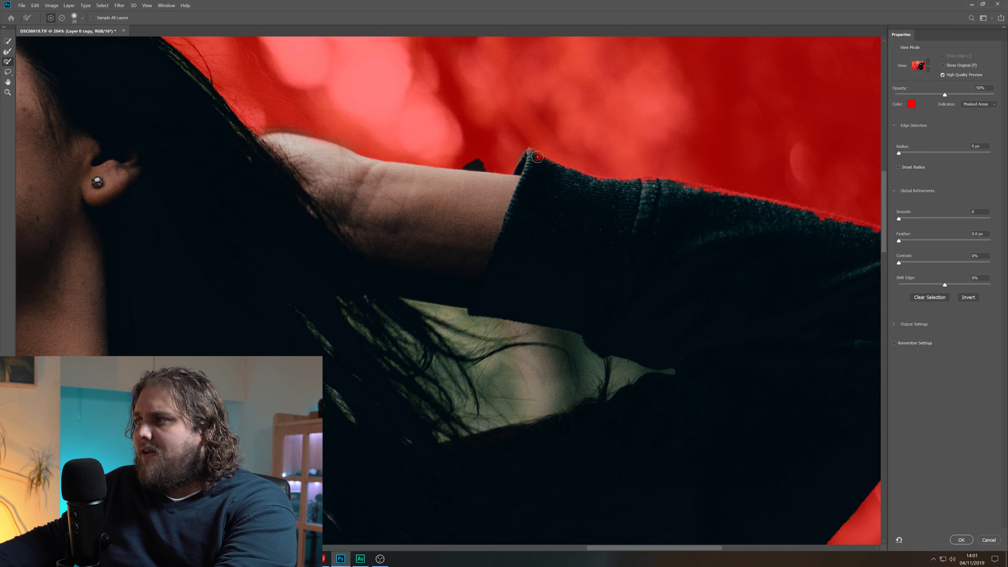
pyautogui.moveTo(681, 210); pyautogui.dragTo(367, 200)
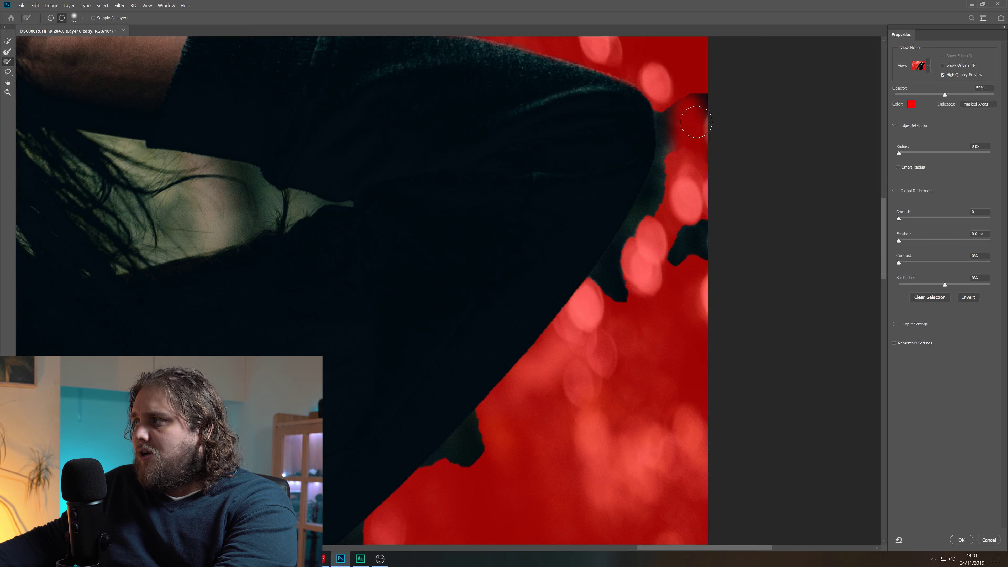
# - Subtract the stray background patches around the raised elbow and beneath the upper arm from the selection
pyautogui.moveTo(697, 122)
pyautogui.mouseDown()
pyautogui.moveTo(673, 154)
pyautogui.moveTo(670, 99)
pyautogui.moveTo(661, 212)
pyautogui.moveTo(633, 259)
pyautogui.moveTo(680, 174)
pyautogui.moveTo(588, 306)
pyautogui.moveTo(611, 273)
pyautogui.moveTo(593, 314)
pyautogui.moveTo(624, 314)
pyautogui.moveTo(684, 253)
pyautogui.moveTo(674, 276)
pyautogui.mouseUp()
pyautogui.moveTo(500, 425)
pyautogui.mouseDown()
pyautogui.moveTo(441, 485)
pyautogui.moveTo(435, 427)
pyautogui.mouseUp()
pyautogui.scroll(-5, 237, 356)
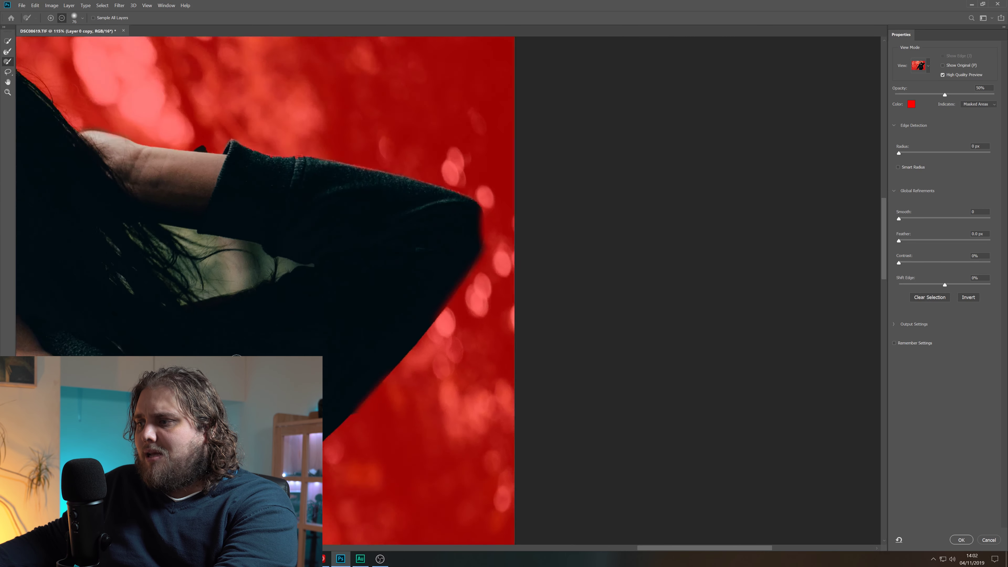
pyautogui.scroll(-5, 236, 356)
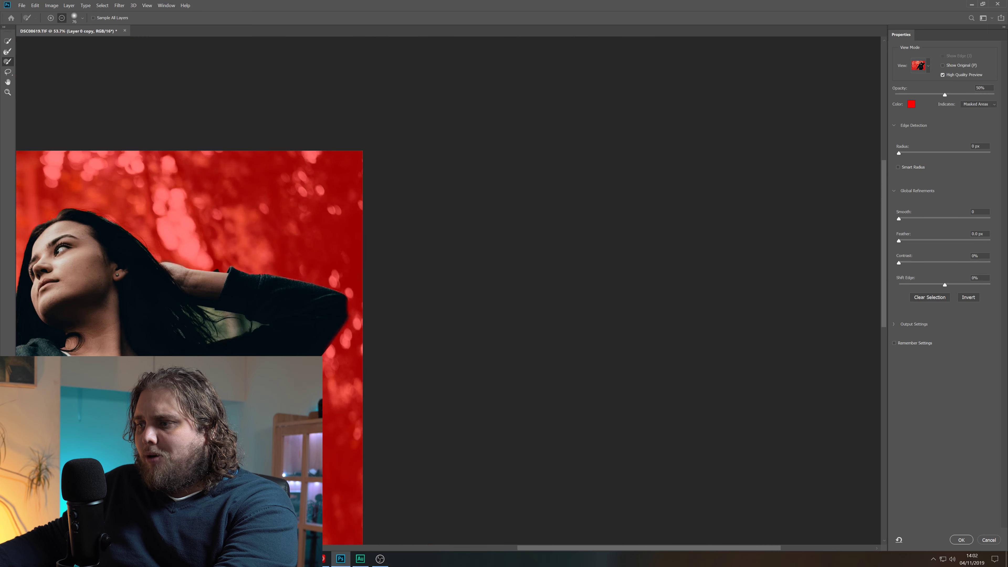
# - Subtract the leftover background beside the lowered sleeve and hand, and accept the refined selection
pyautogui.moveTo(236, 356); pyautogui.dragTo(371, 287)
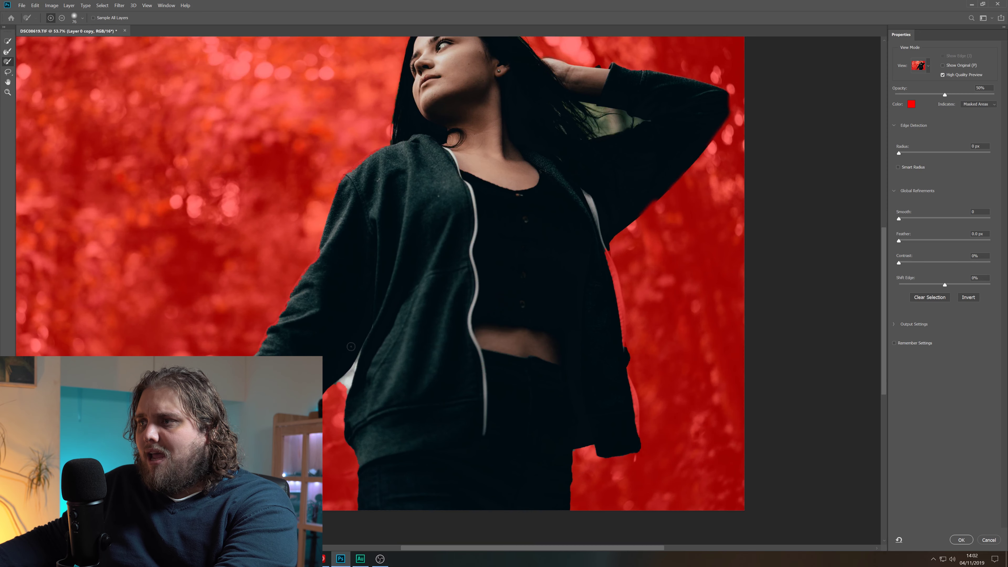
pyautogui.scroll(3, 372, 315)
pyautogui.scroll(-2, 245, 321)
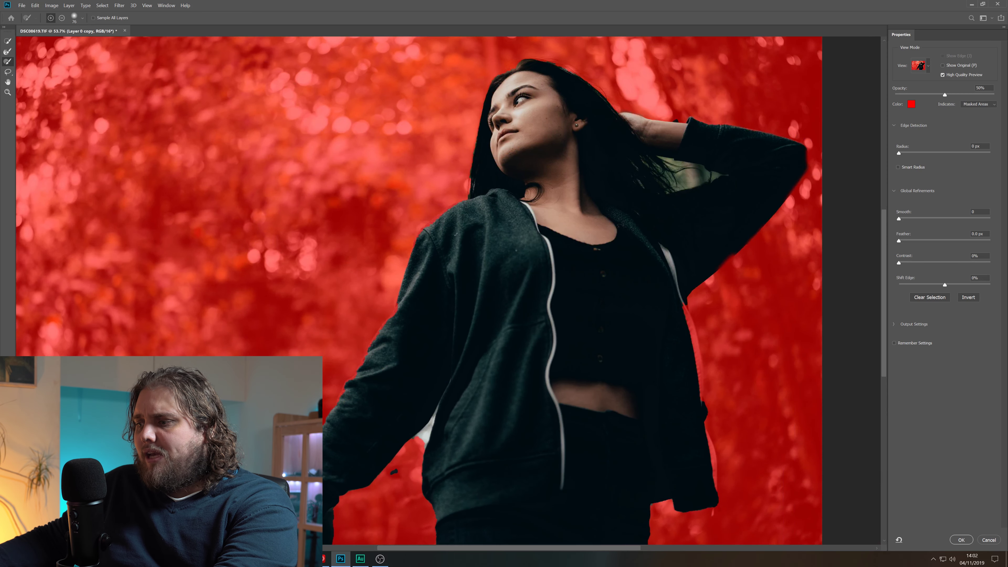
pyautogui.scroll(-3, 322, 288)
pyautogui.press('alt')
pyautogui.moveTo(331, 435); pyautogui.dragTo(340, 434)
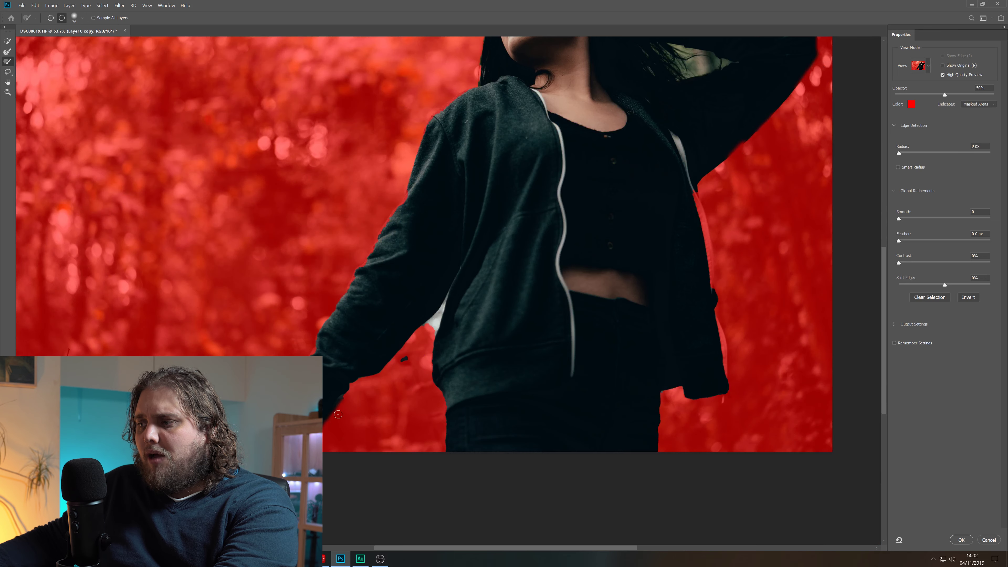
pyautogui.scroll(-4, 337, 410)
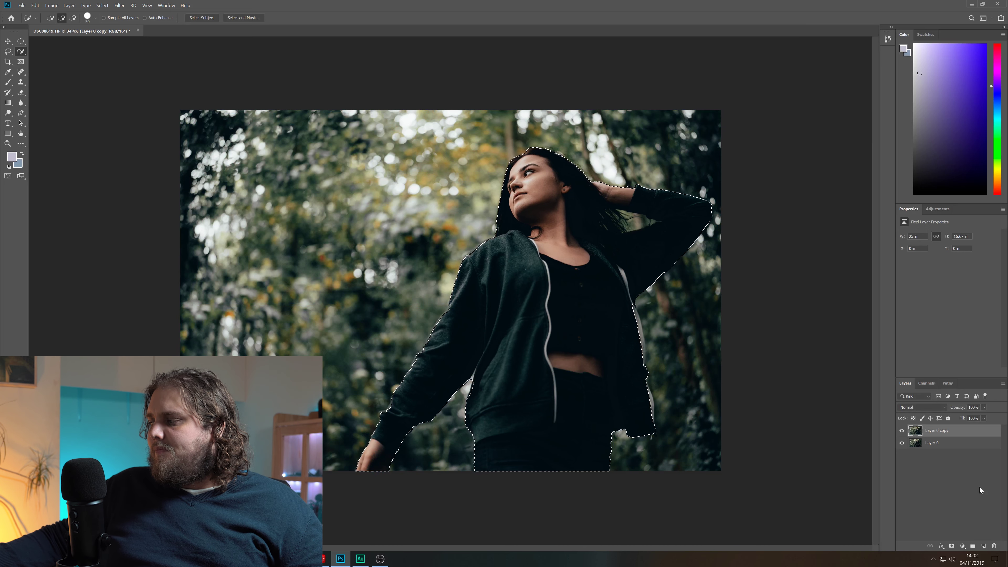
# - Add a layer mask from the selection to Layer 0 copy and toggle Layer 0's visibility to check the cutout
pyautogui.click(952, 546)
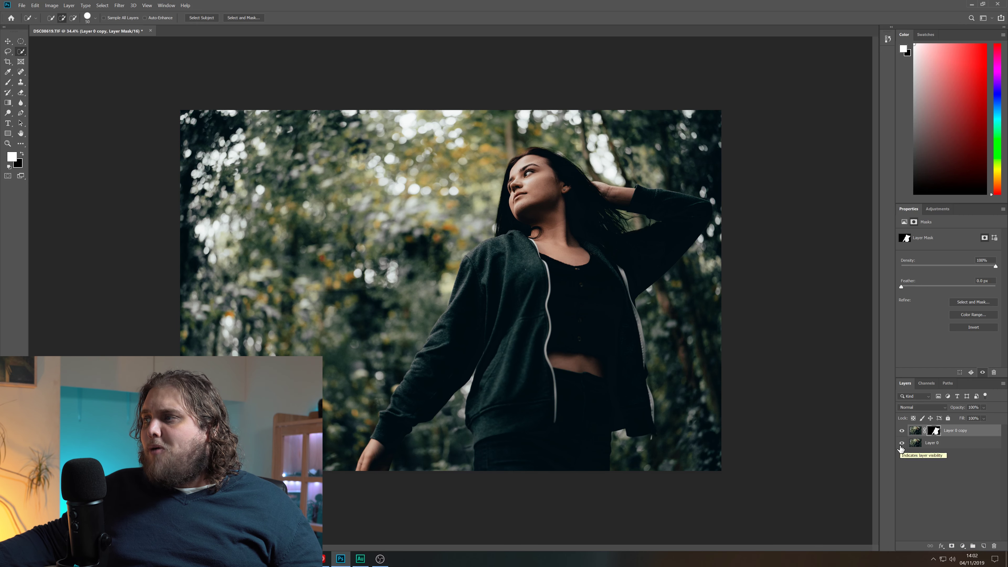
pyautogui.click(902, 448)
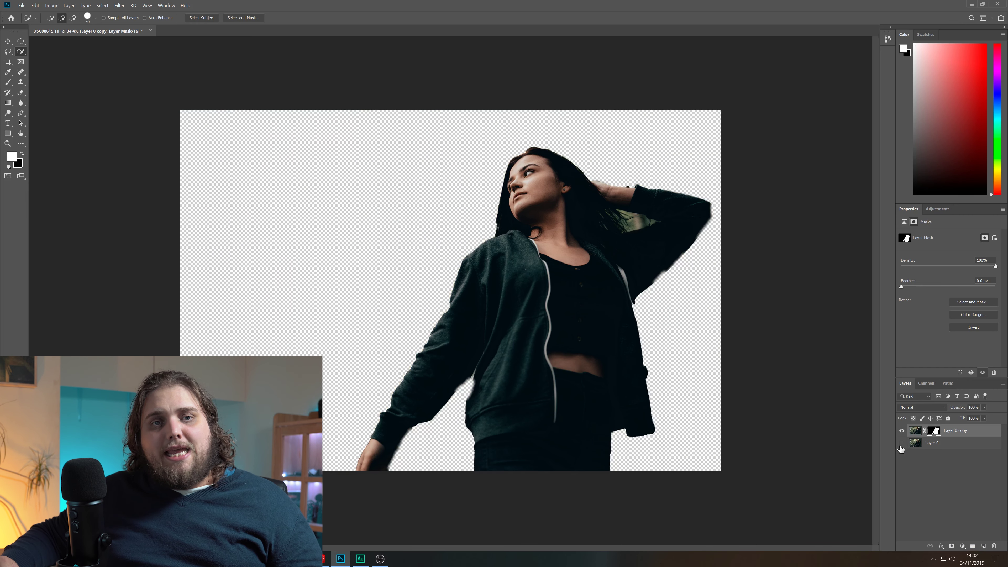
pyautogui.click(901, 448)
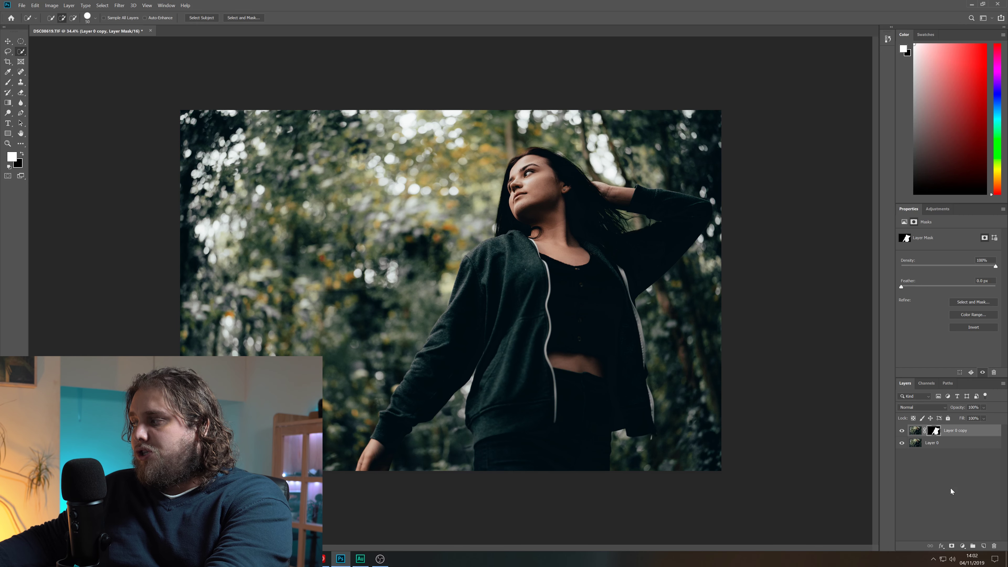
# - Hide Layer 0 and paint black on the Layer 0 copy mask to remove leftover background between the hair and raised arm
pyautogui.click(903, 444)
pyautogui.click(9, 82)
pyautogui.scroll(5, 590, 239)
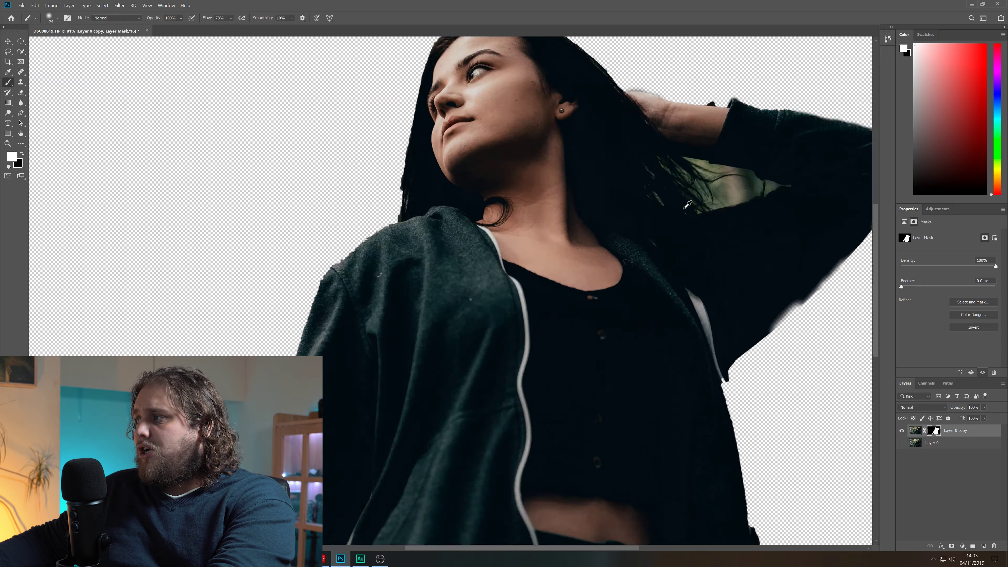
pyautogui.moveTo(759, 195)
pyautogui.mouseDown()
pyautogui.moveTo(445, 236)
pyautogui.moveTo(216, 241)
pyautogui.mouseUp()
pyautogui.press('x')
pyautogui.moveTo(450, 226)
pyautogui.mouseDown()
pyautogui.moveTo(493, 221)
pyautogui.moveTo(453, 196)
pyautogui.moveTo(407, 201)
pyautogui.moveTo(415, 192)
pyautogui.moveTo(375, 181)
pyautogui.mouseUp()
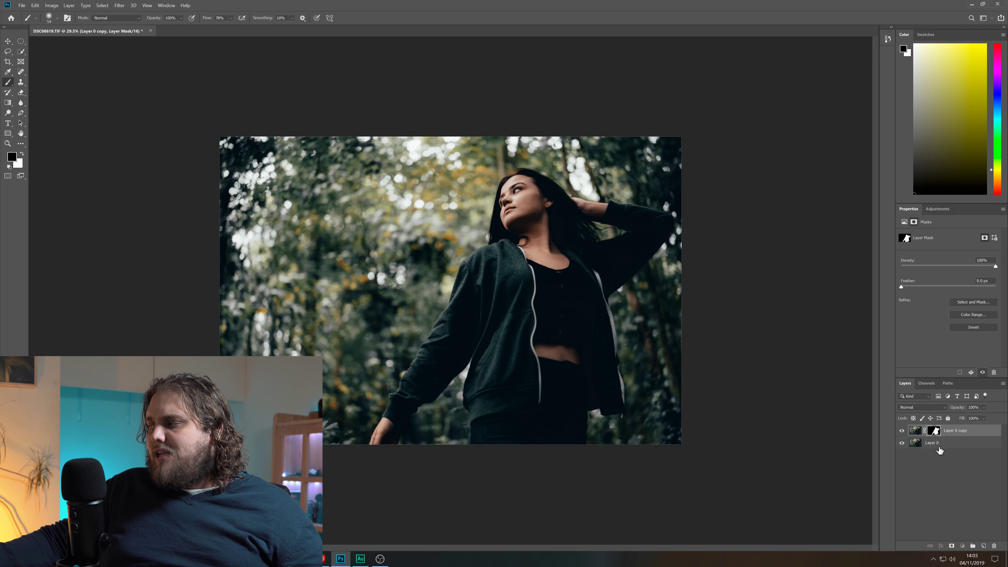
# - Apply a Gaussian Blur with a radius of 24.9 pixels to Layer 0
pyautogui.click(940, 448)
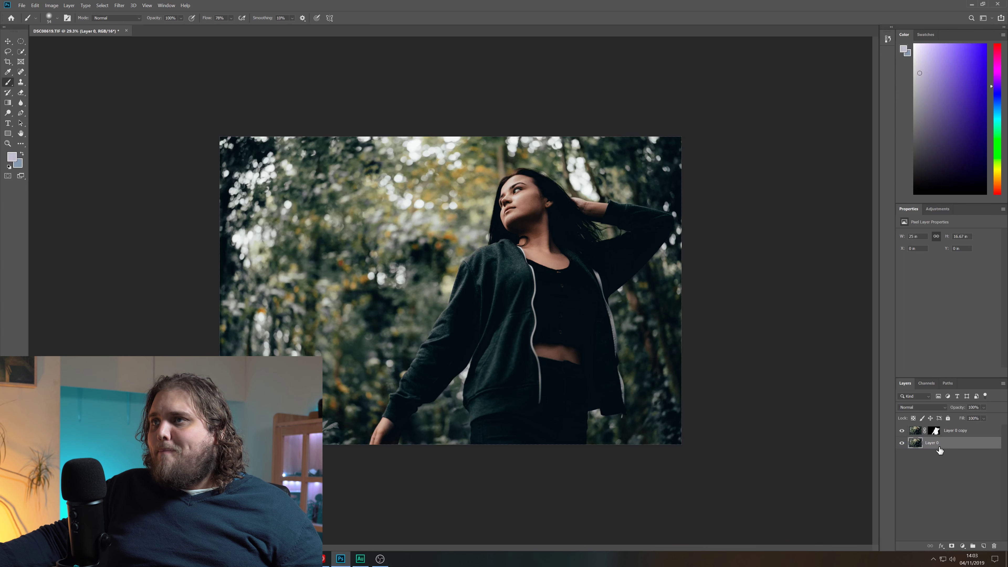
pyautogui.click(119, 6)
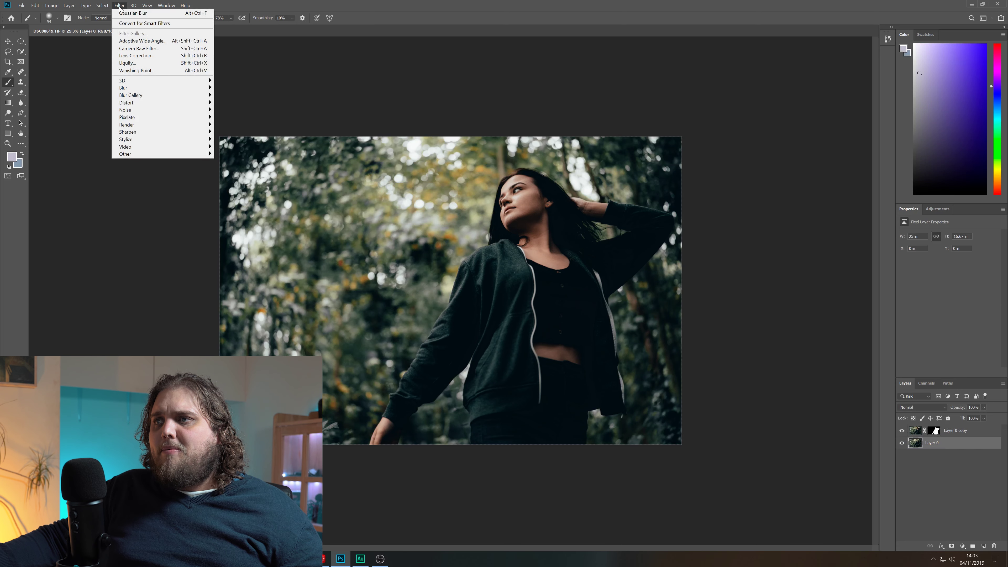
pyautogui.moveTo(130, 90)
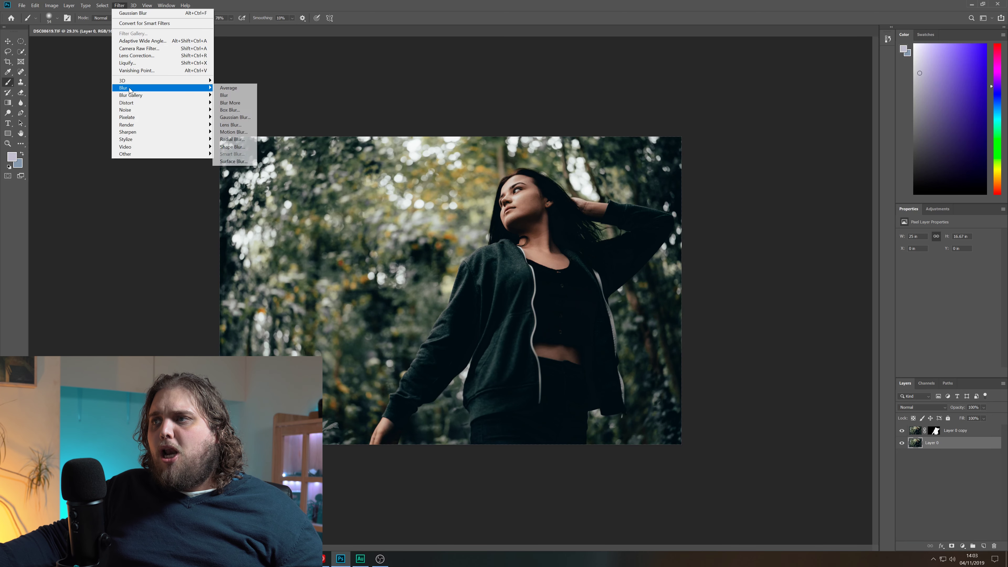
pyautogui.click(235, 117)
pyautogui.moveTo(492, 130); pyautogui.dragTo(191, 127)
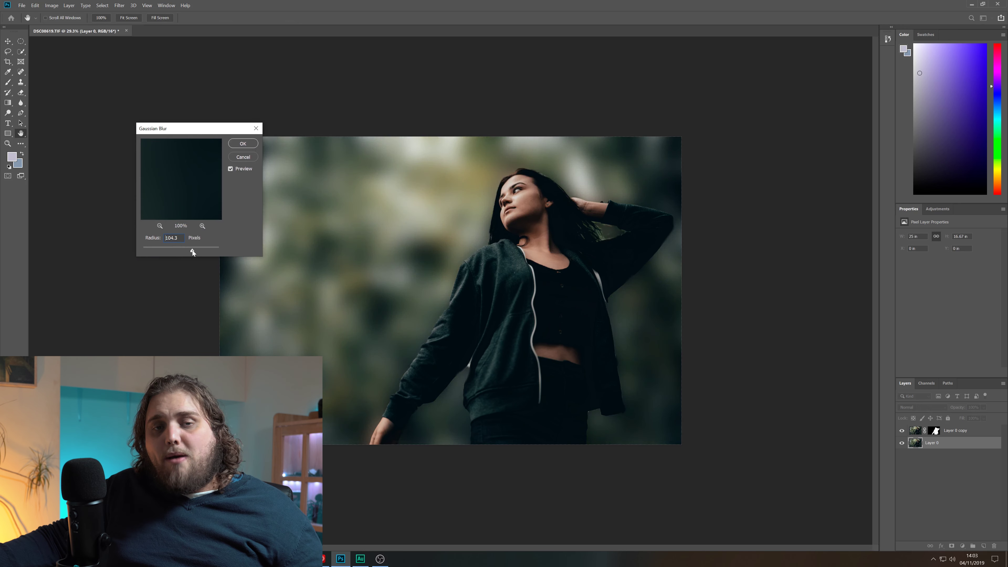
pyautogui.moveTo(195, 250); pyautogui.dragTo(181, 250)
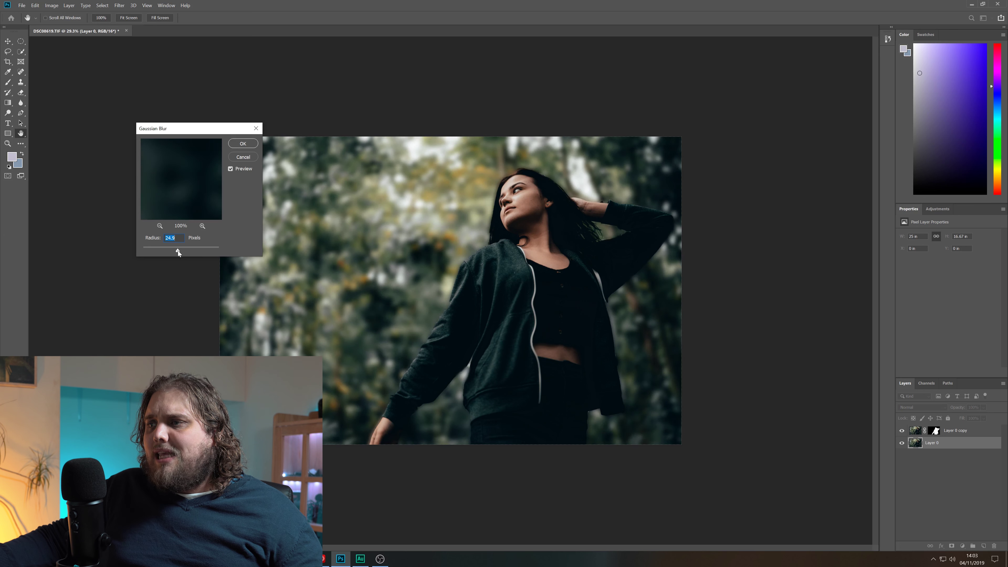
pyautogui.click(243, 144)
pyautogui.press('b')
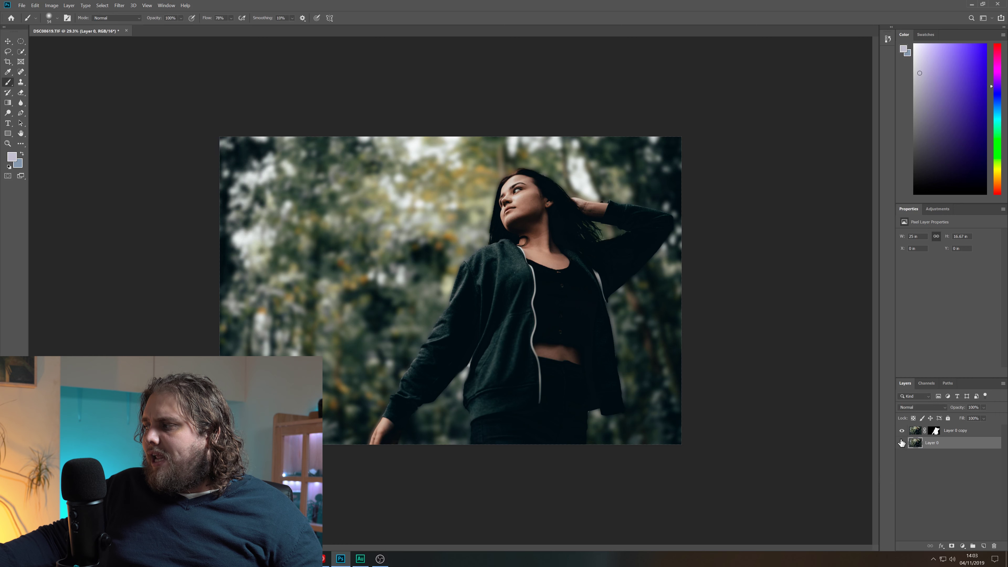
# - Feather the layer mask of Layer 0 copy by about 6.2 px
pyautogui.click(935, 431)
pyautogui.press('d')
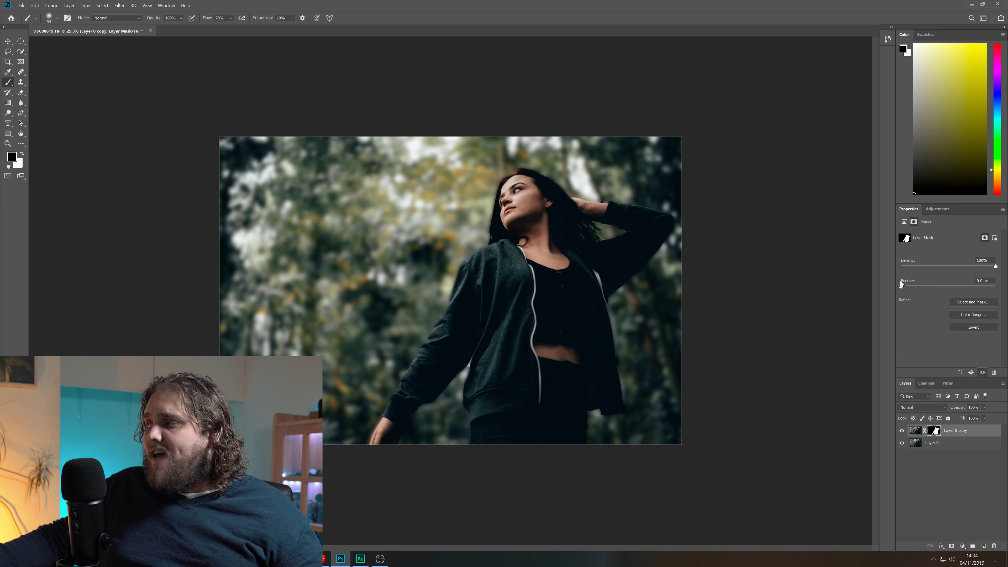
pyautogui.moveTo(902, 286); pyautogui.dragTo(940, 288)
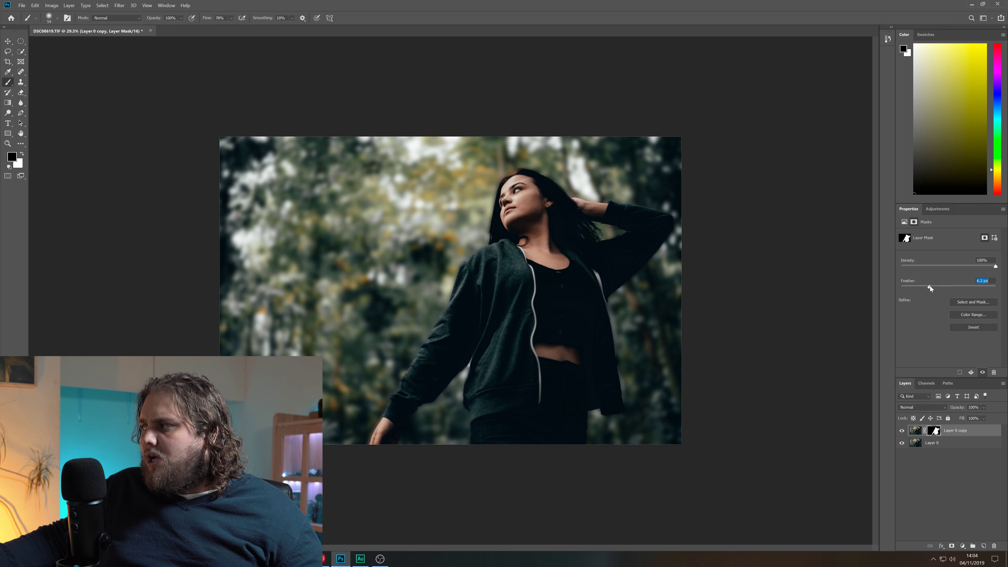
pyautogui.moveTo(931, 286); pyautogui.dragTo(931, 286)
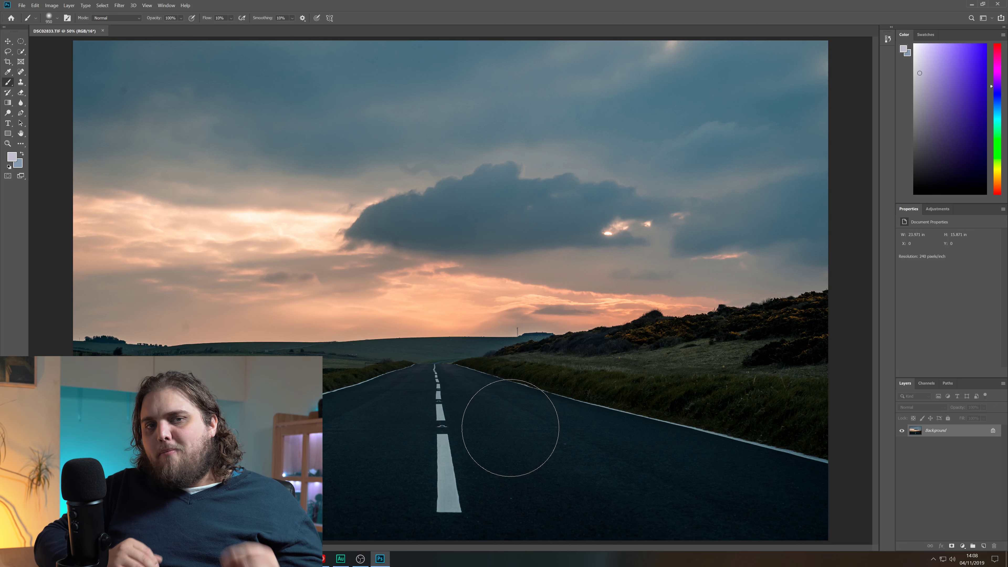
# - Add a linear Gradient Fill layer to the road photo with its angle set to -89.56°
pyautogui.click(962, 546)
pyautogui.click(962, 547)
pyautogui.click(964, 547)
pyautogui.click(957, 410)
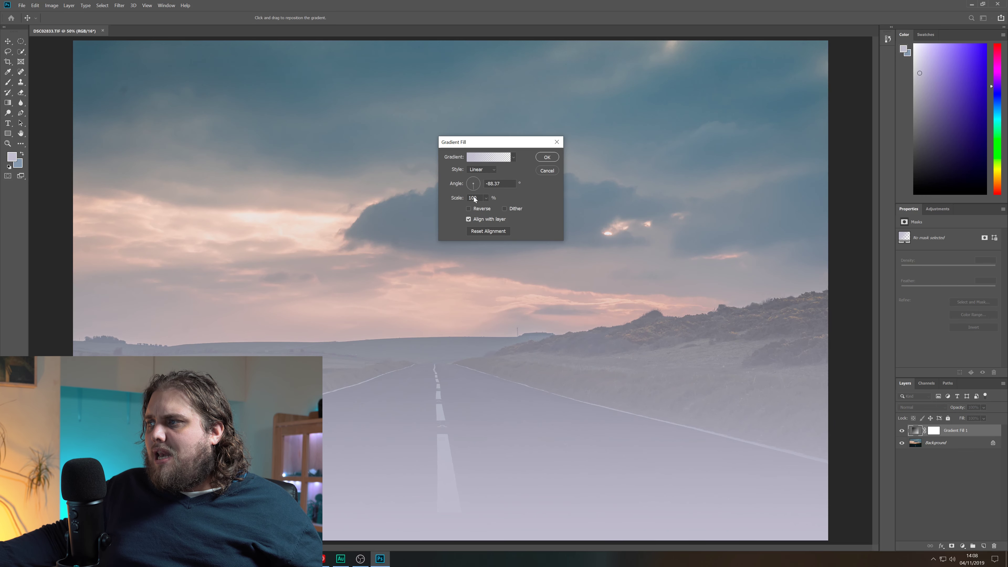
pyautogui.hotkey('shift', 'Tab')
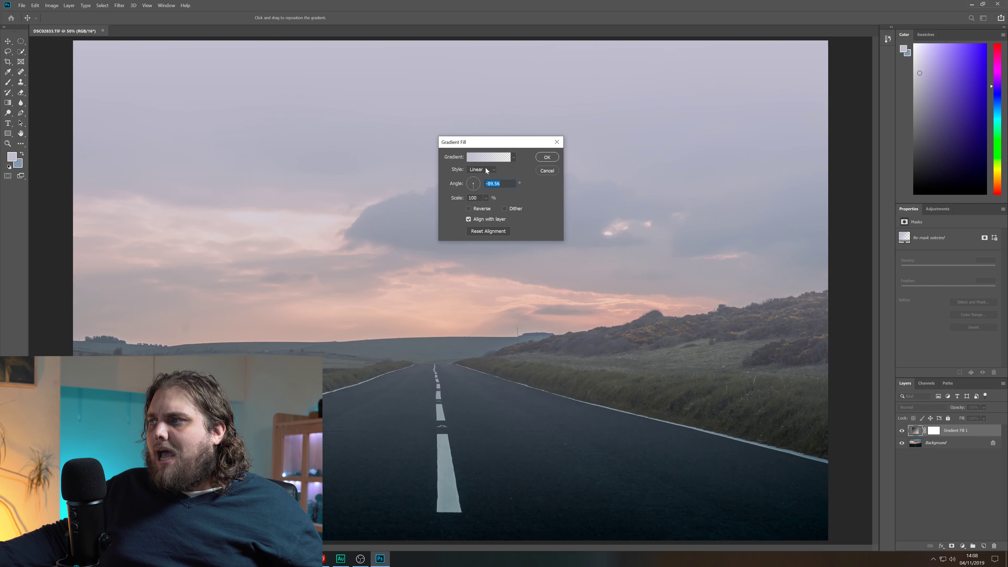
# - Recolour the gradient's starting colour stop to orange ff903f and accept the edited gradient
pyautogui.click(489, 157)
pyautogui.click(421, 253)
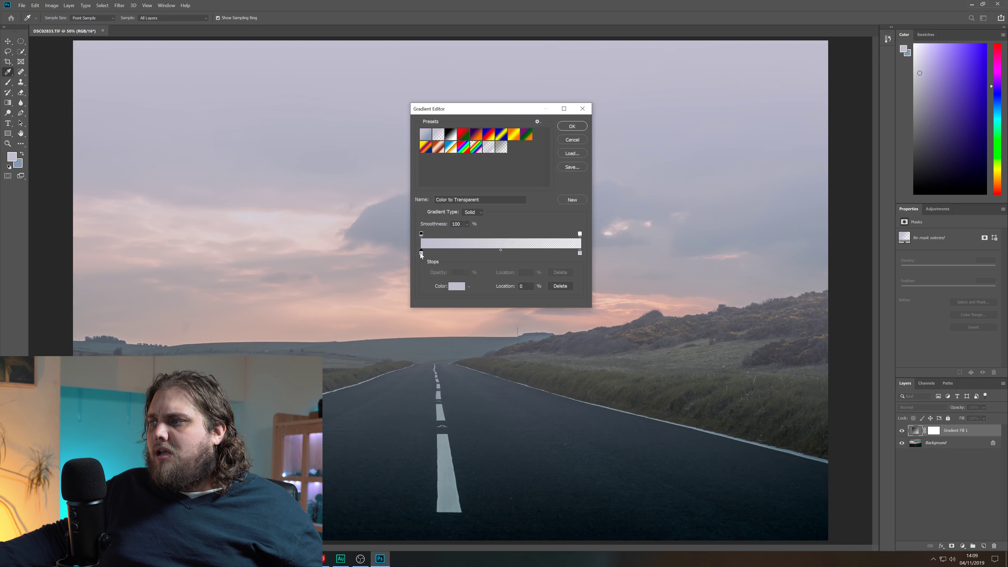
pyautogui.click(458, 288)
pyautogui.click(908, 195)
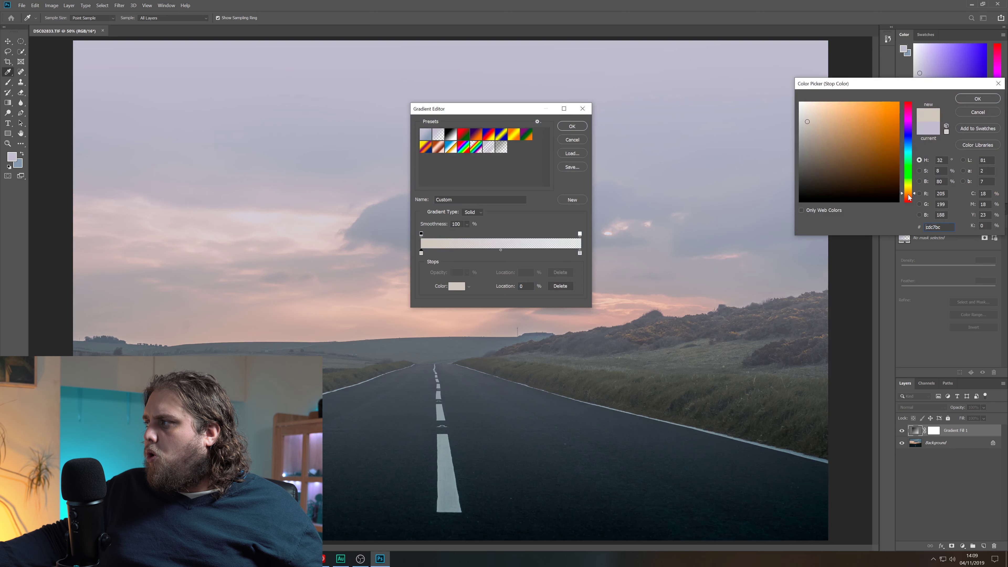
pyautogui.moveTo(869, 119); pyautogui.dragTo(882, 96)
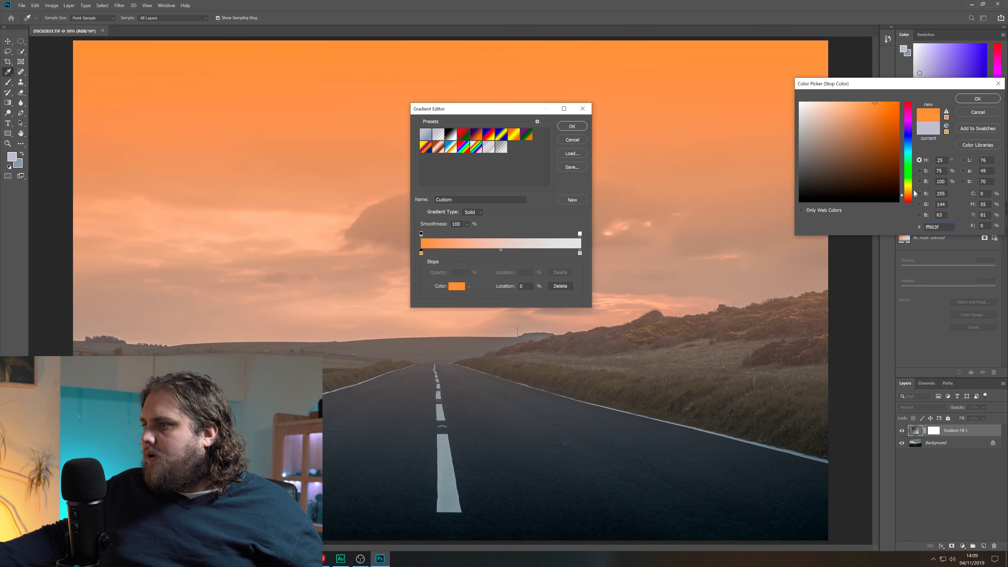
pyautogui.click(978, 99)
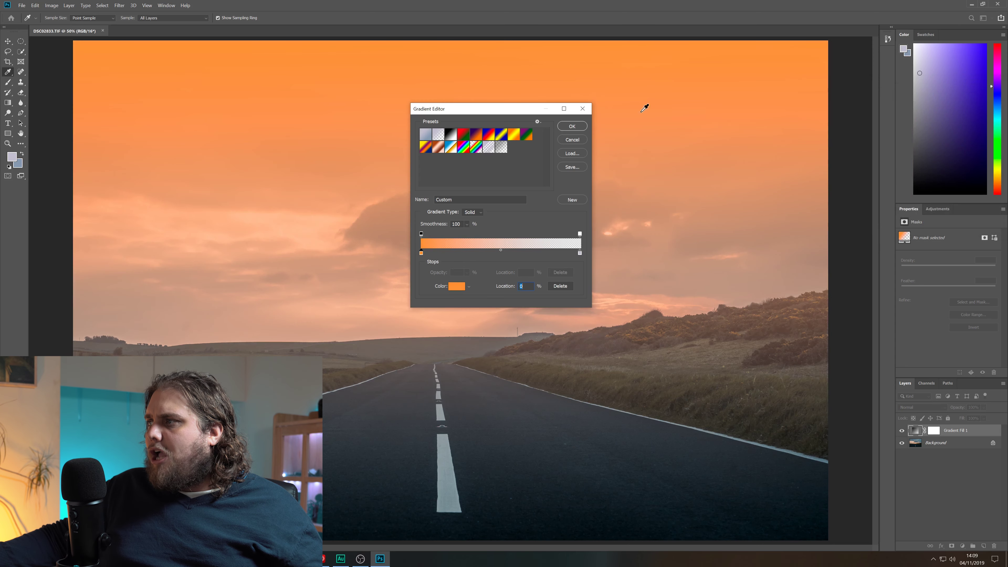
pyautogui.click(579, 127)
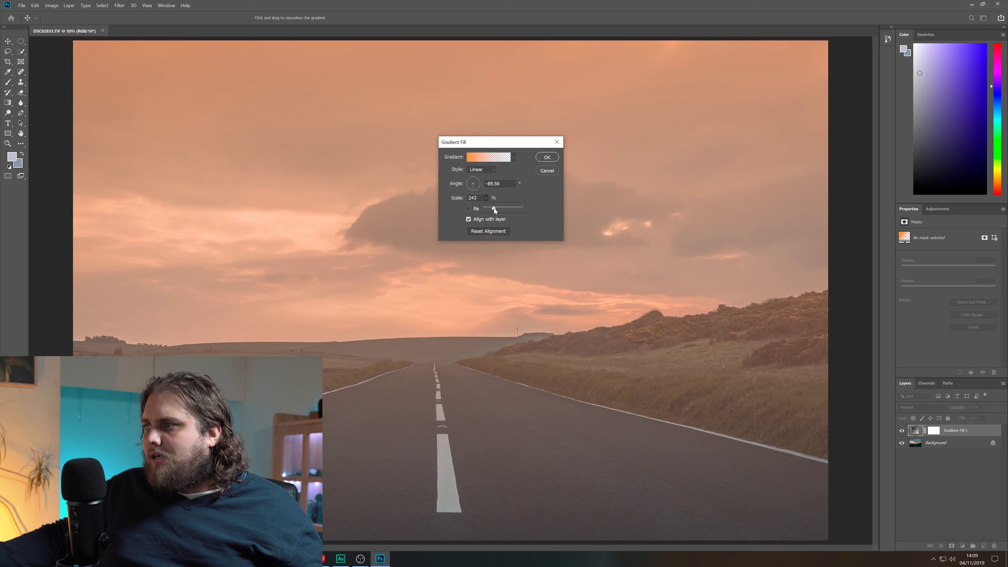
# - Set the gradient's scale to 166% and apply the Gradient Fill to the road photo
pyautogui.moveTo(494, 208); pyautogui.dragTo(490, 208)
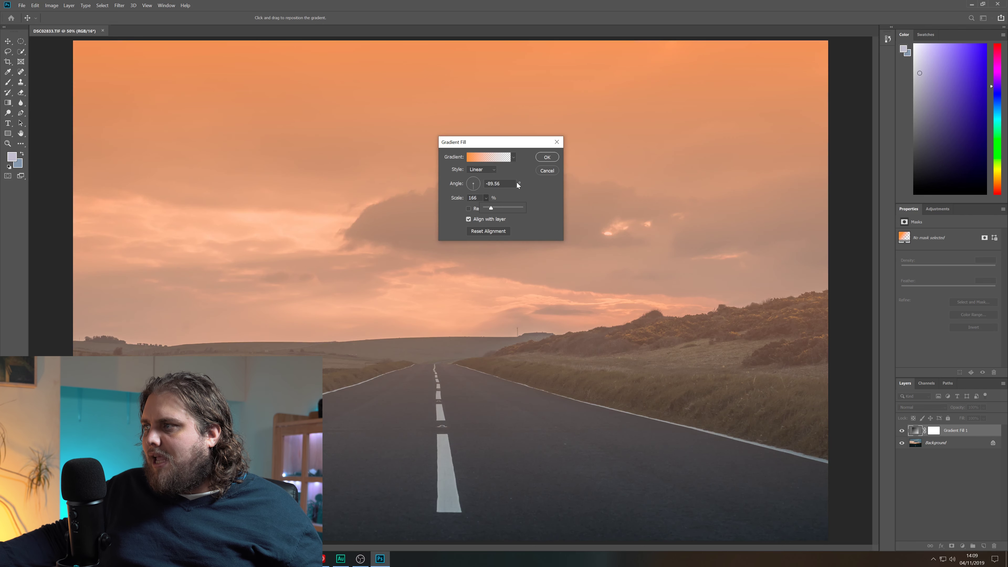
pyautogui.click(547, 158)
pyautogui.press('b')
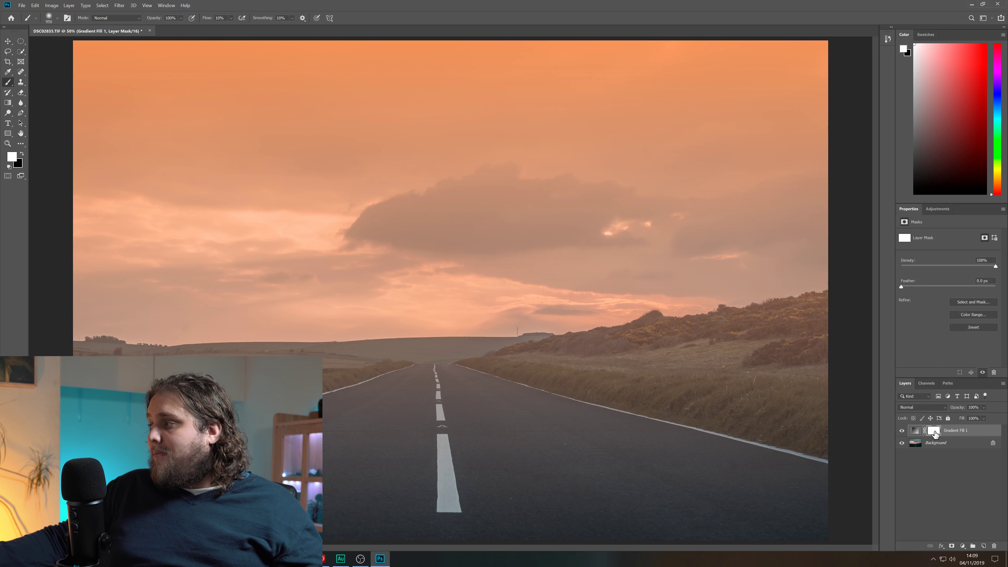
# - Invert the Gradient Fill layer's mask to hide the gradient, and invert it back to white
pyautogui.click(973, 328)
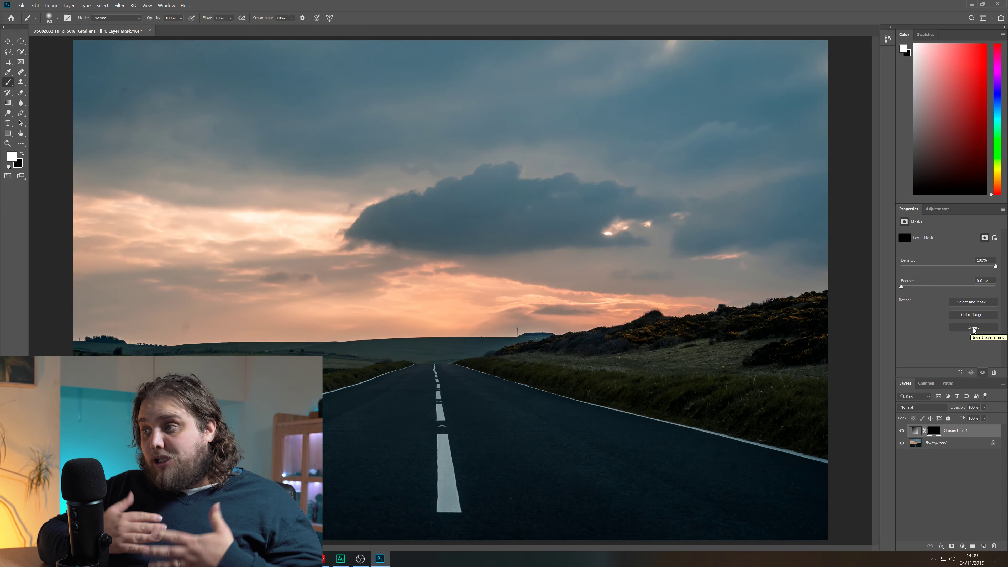
pyautogui.click(973, 328)
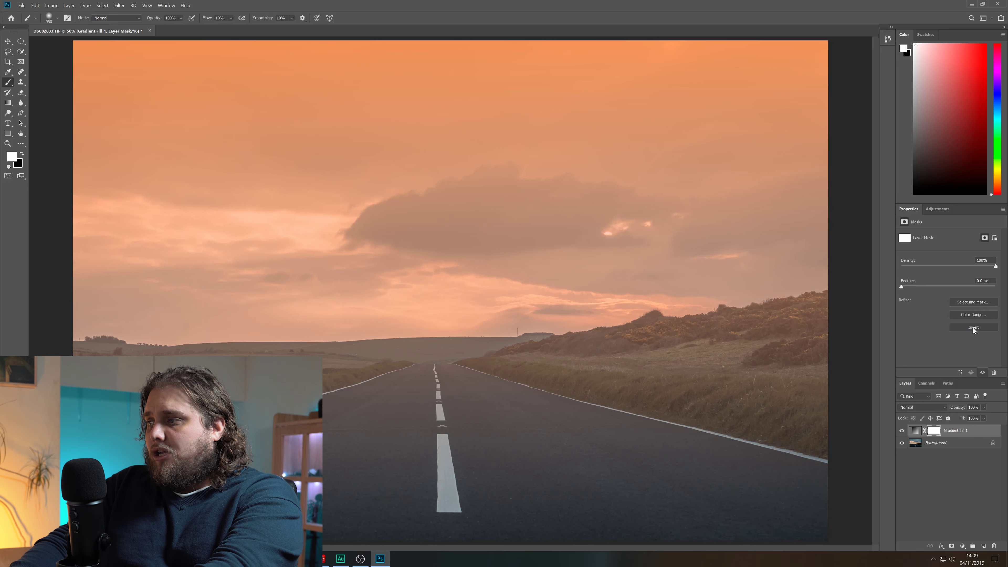
# - Invert the Gradient Fill layer's mask to black, and paint white along the road's horizon at 10% flow to reveal the orange haze
pyautogui.click(973, 328)
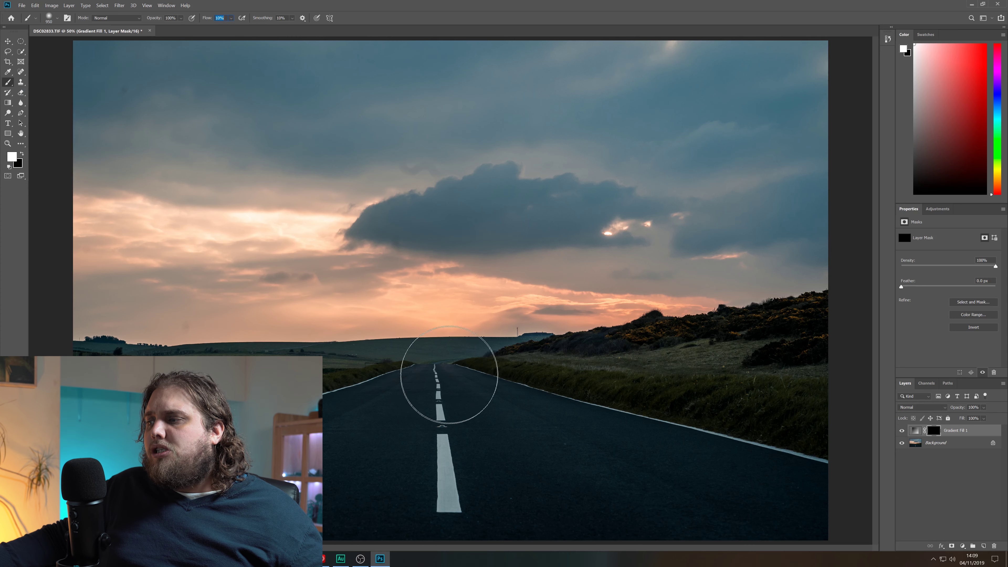
pyautogui.moveTo(380, 366)
pyautogui.mouseDown()
pyautogui.moveTo(376, 381)
pyautogui.moveTo(379, 371)
pyautogui.moveTo(511, 365)
pyautogui.moveTo(500, 375)
pyautogui.moveTo(318, 375)
pyautogui.moveTo(360, 415)
pyautogui.moveTo(460, 416)
pyautogui.moveTo(542, 384)
pyautogui.moveTo(696, 360)
pyautogui.moveTo(687, 372)
pyautogui.moveTo(340, 367)
pyautogui.mouseUp()
pyautogui.moveTo(270, 374); pyautogui.dragTo(204, 386)
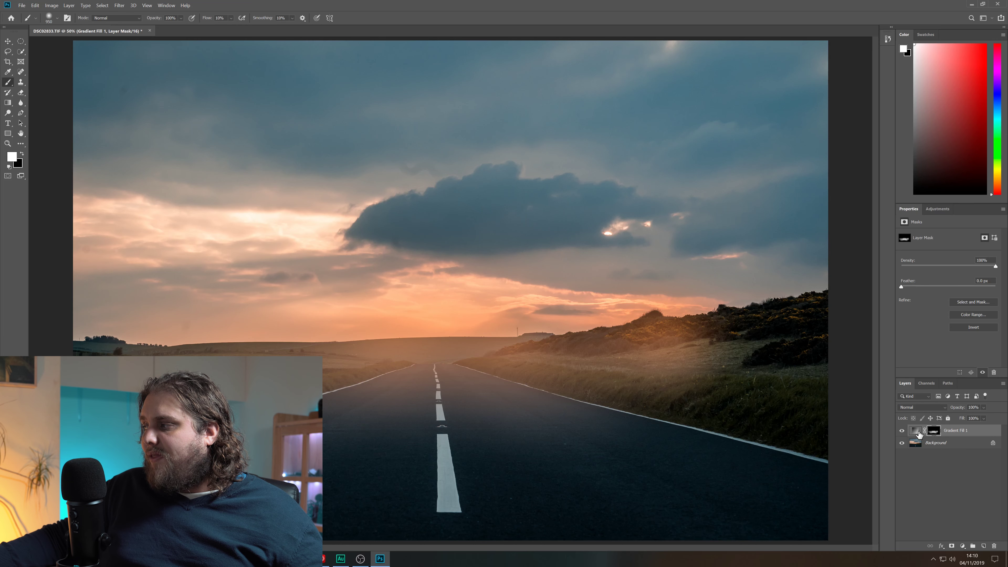
# - Keep the Gradient Fill layer in Normal blend mode, lower its opacity to about 43%, and compare the photo with the layer hidden and shown
pyautogui.click(935, 408)
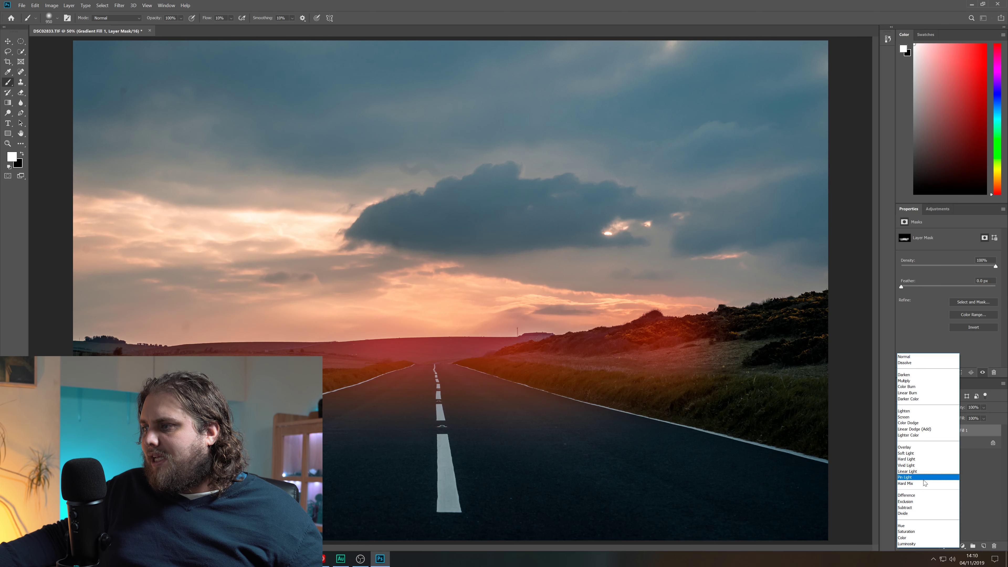
pyautogui.click(979, 493)
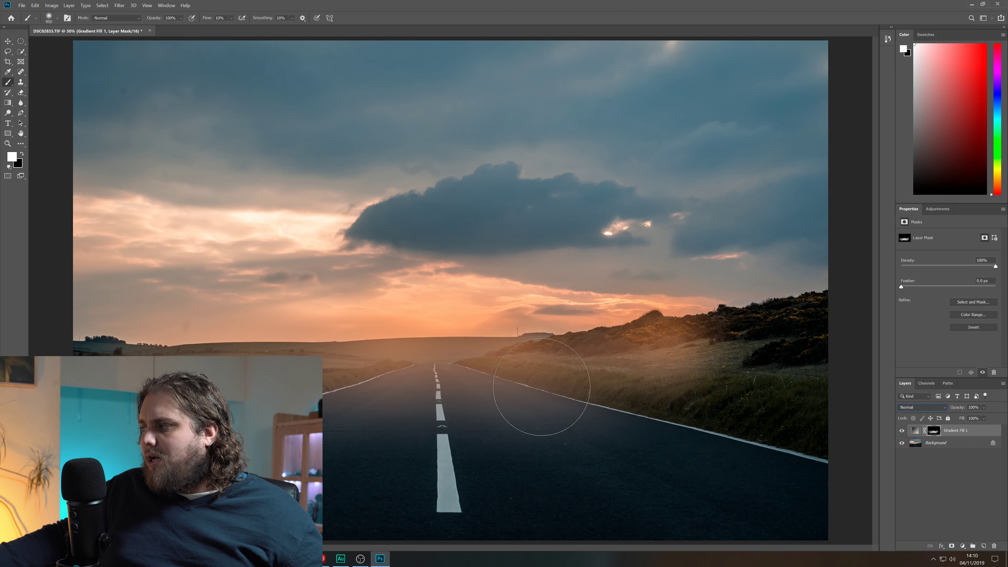
pyautogui.moveTo(985, 418); pyautogui.dragTo(982, 417)
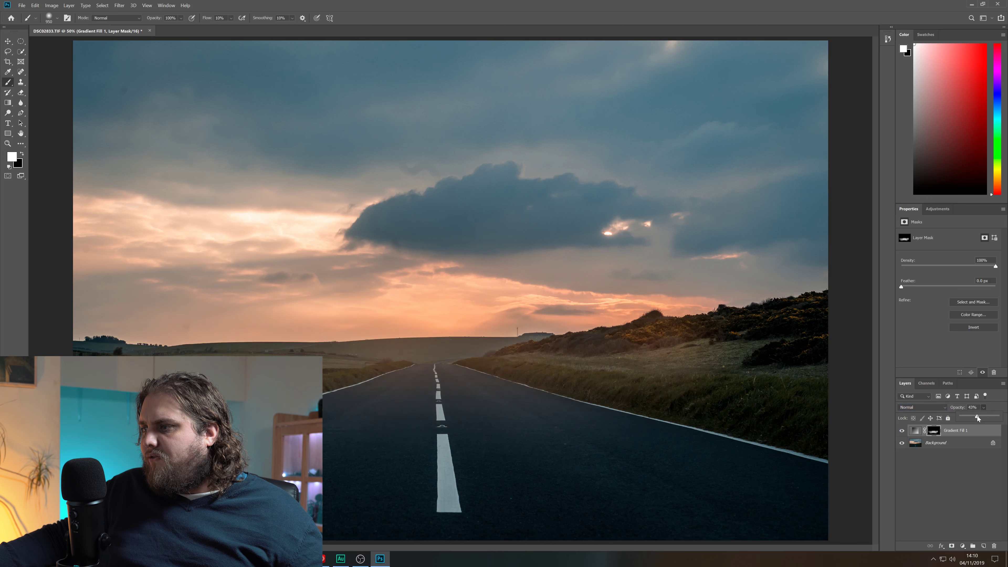
pyautogui.click(969, 479)
pyautogui.click(902, 432)
pyautogui.click(902, 433)
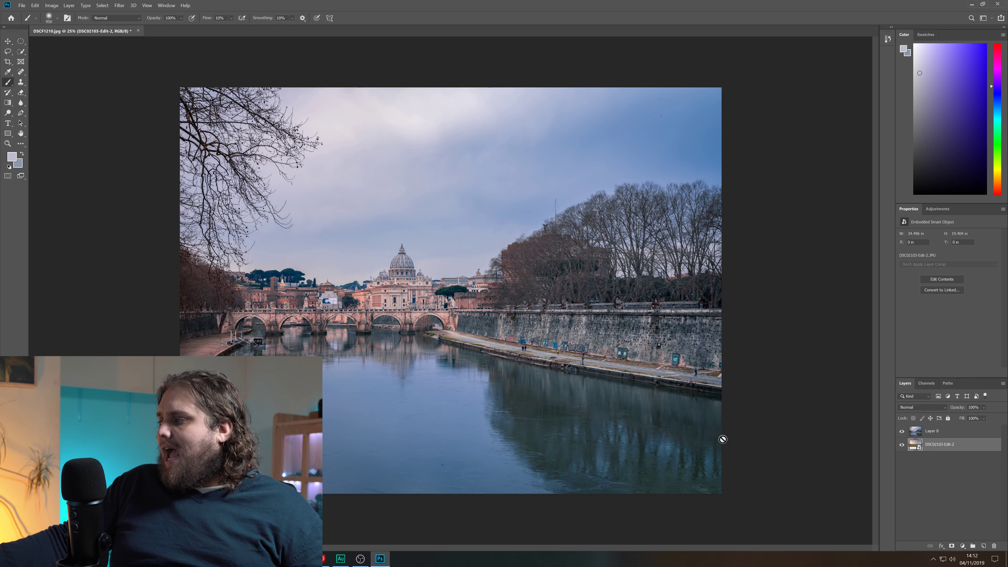
# - Hide and show Layer 0 to compare the river photo with the field and cloud photo beneath it
pyautogui.click(902, 432)
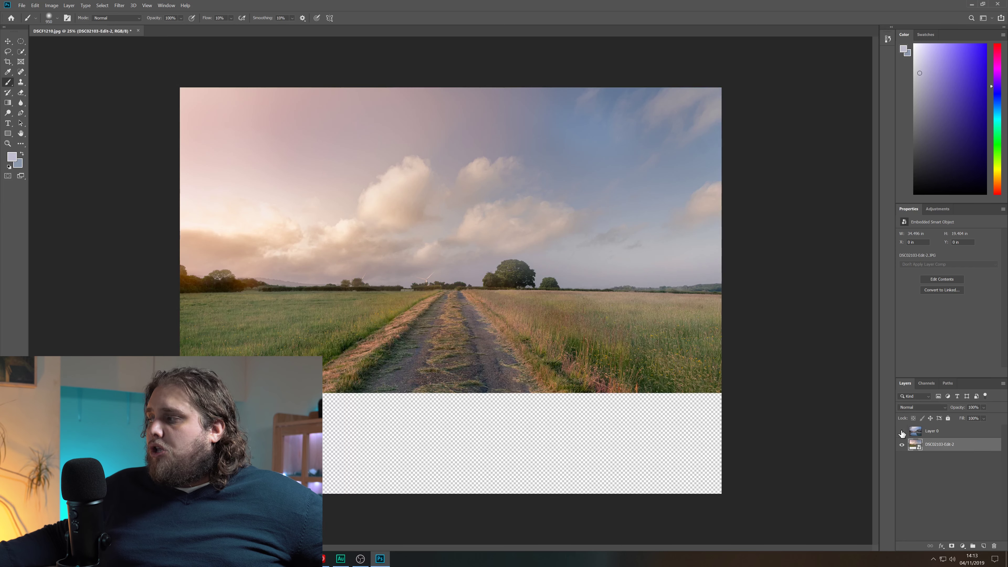
pyautogui.click(902, 432)
pyautogui.click(902, 432)
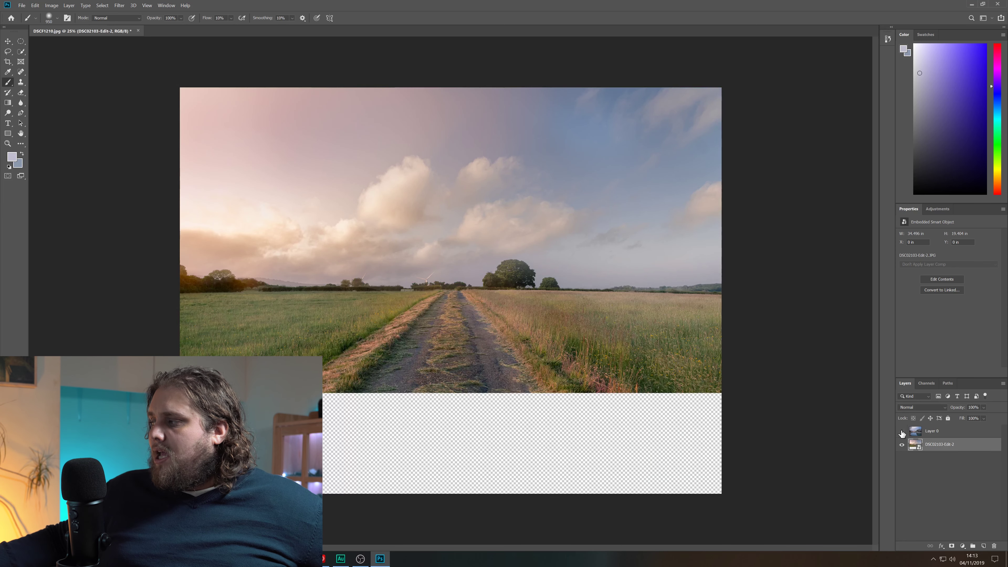
pyautogui.click(902, 432)
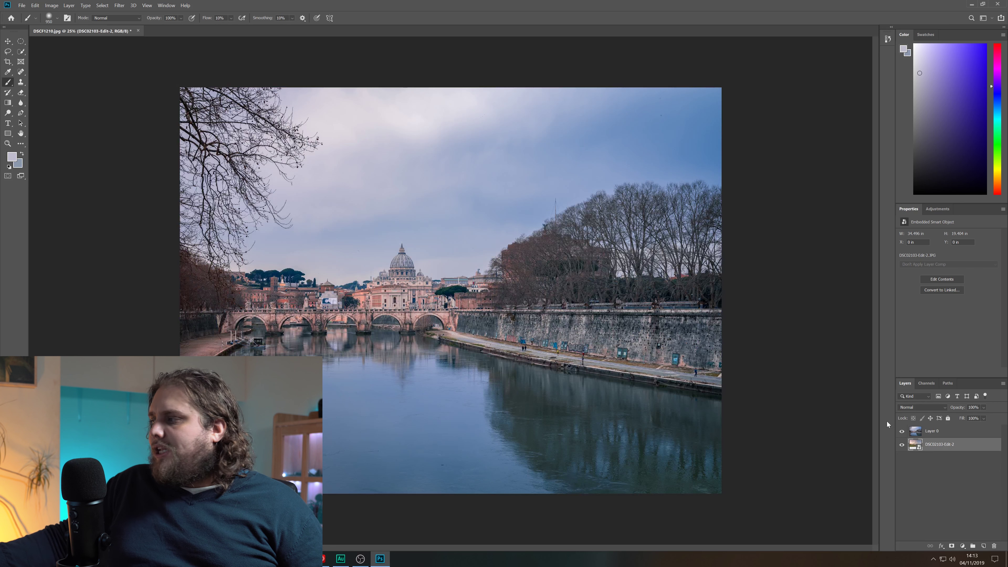
# - Add a white layer mask to Layer 0 and make black the foreground colour
pyautogui.click(947, 436)
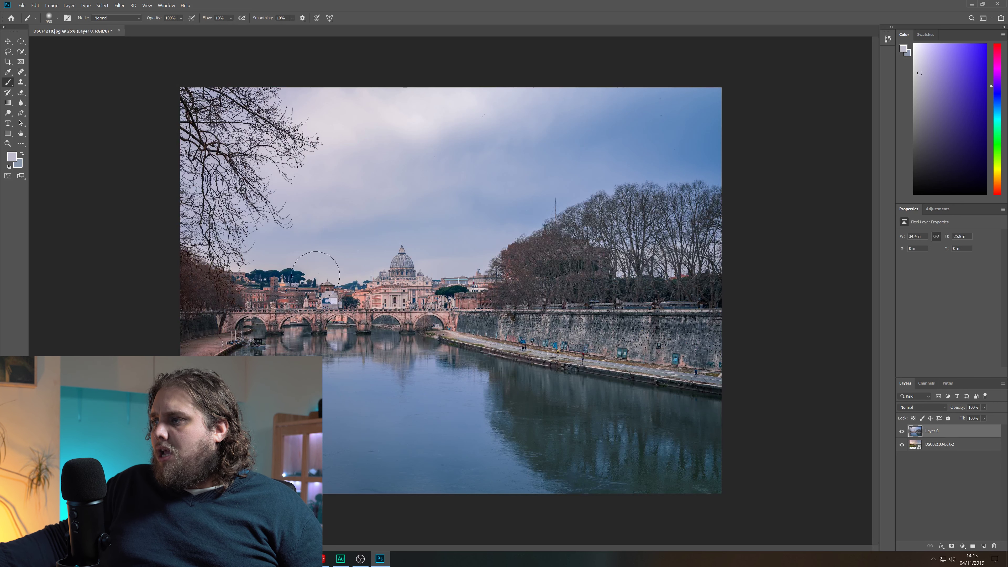
pyautogui.click(952, 546)
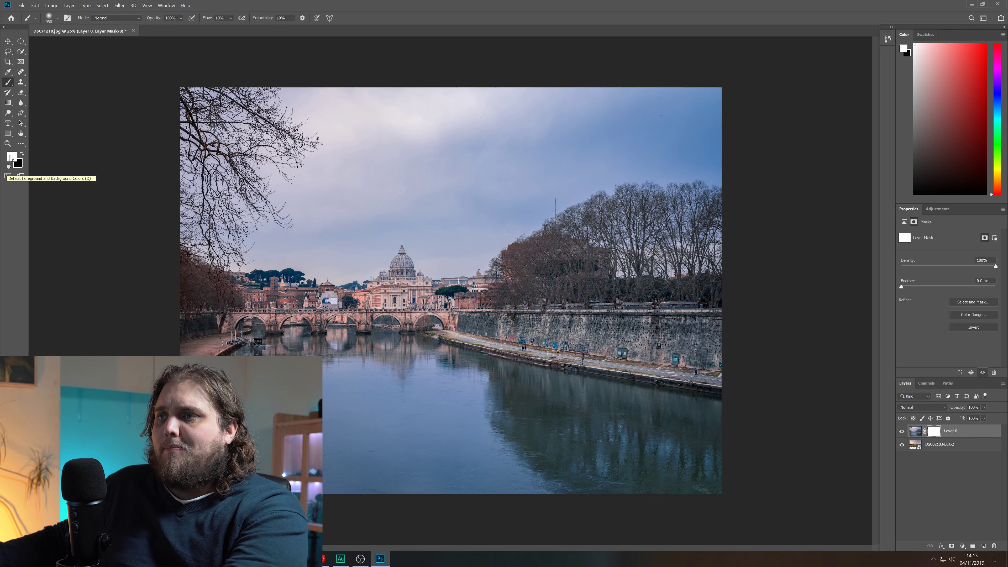
pyautogui.press('x')
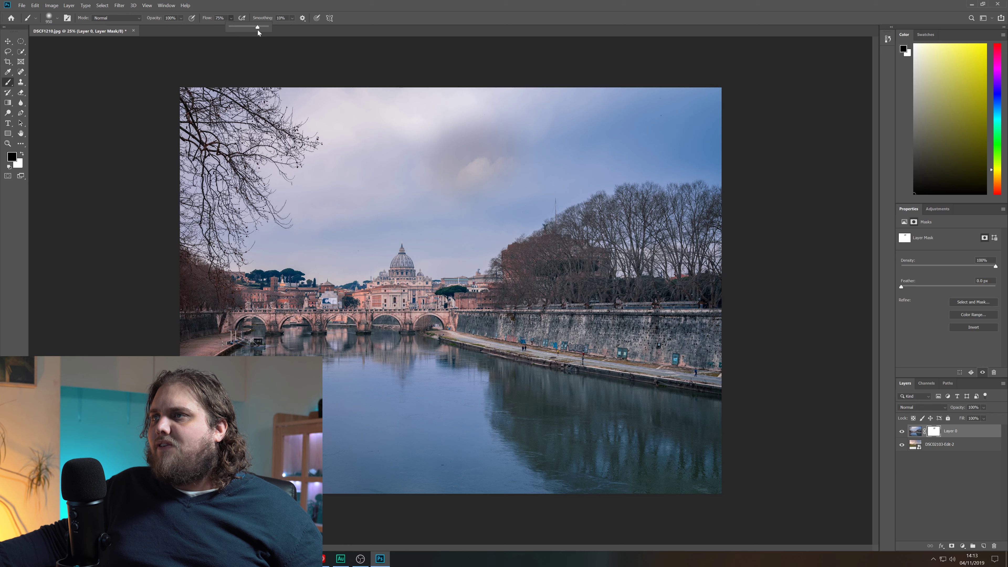
# - Paint black on Layer 0's mask at 75% flow across the open sky and around the dome to reveal the clouds below
pyautogui.click(520, 127)
pyautogui.moveTo(520, 127)
pyautogui.mouseDown()
pyautogui.moveTo(436, 167)
pyautogui.moveTo(480, 123)
pyautogui.moveTo(619, 99)
pyautogui.moveTo(586, 98)
pyautogui.mouseUp()
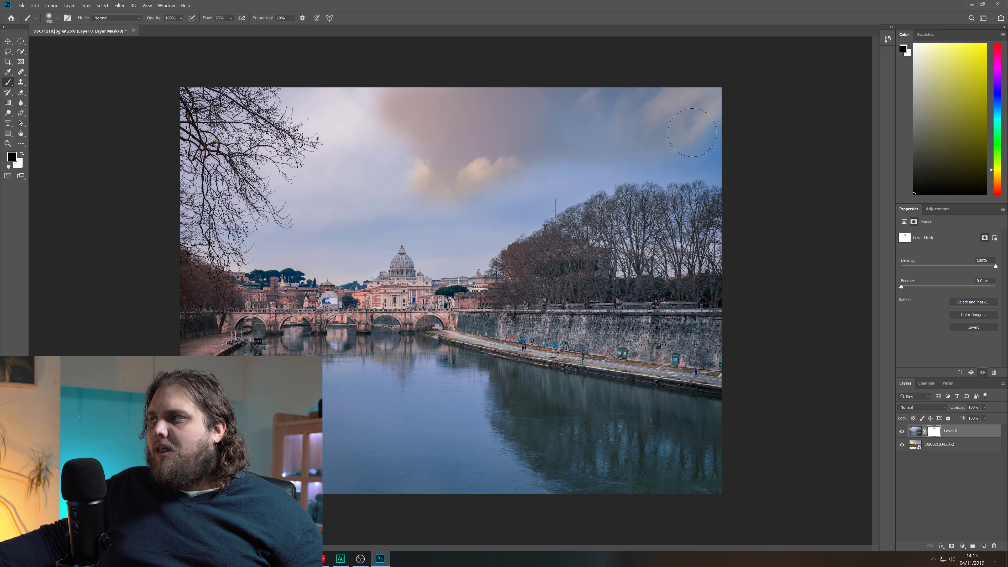
pyautogui.moveTo(669, 160)
pyautogui.mouseDown()
pyautogui.moveTo(529, 160)
pyautogui.moveTo(542, 186)
pyautogui.mouseUp()
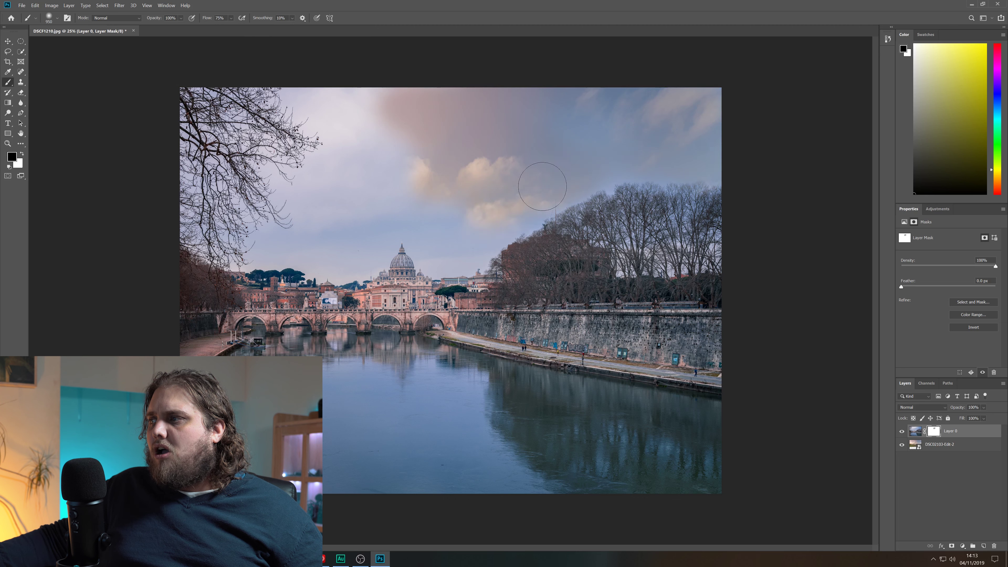
pyautogui.moveTo(483, 227)
pyautogui.mouseDown()
pyautogui.moveTo(472, 248)
pyautogui.moveTo(470, 235)
pyautogui.moveTo(435, 249)
pyautogui.moveTo(435, 226)
pyautogui.moveTo(416, 228)
pyautogui.moveTo(427, 203)
pyautogui.moveTo(375, 198)
pyautogui.moveTo(376, 150)
pyautogui.moveTo(354, 94)
pyautogui.moveTo(355, 107)
pyautogui.moveTo(330, 113)
pyautogui.moveTo(298, 82)
pyautogui.moveTo(342, 101)
pyautogui.moveTo(358, 140)
pyautogui.moveTo(314, 102)
pyautogui.mouseUp()
pyautogui.moveTo(333, 191)
pyautogui.mouseDown()
pyautogui.moveTo(309, 200)
pyautogui.moveTo(320, 196)
pyautogui.moveTo(324, 231)
pyautogui.moveTo(344, 203)
pyautogui.mouseUp()
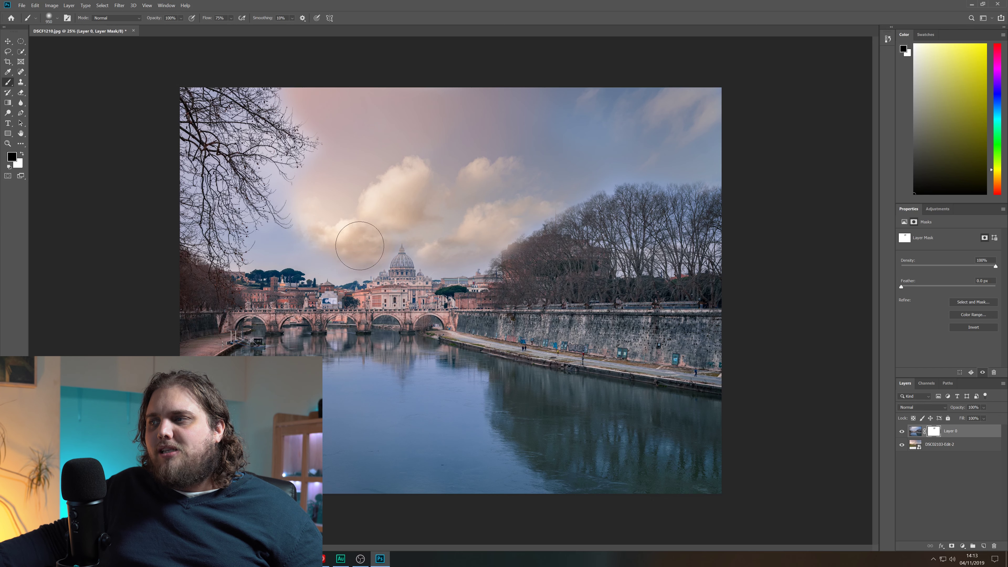
pyautogui.moveTo(326, 257); pyautogui.dragTo(267, 246)
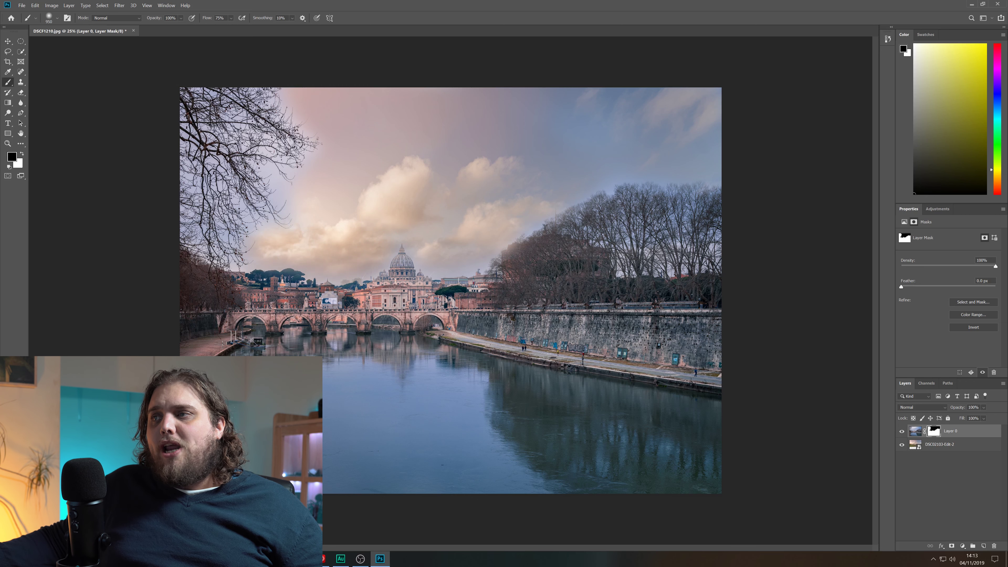
# - Try to mask the sky around the overhanging tree branches, undoing a large stroke and painting the gaps with a smaller black brush
pyautogui.moveTo(279, 192)
pyautogui.mouseDown()
pyautogui.moveTo(242, 224)
pyautogui.moveTo(241, 233)
pyautogui.moveTo(197, 212)
pyautogui.moveTo(228, 186)
pyautogui.moveTo(247, 224)
pyautogui.moveTo(259, 216)
pyautogui.moveTo(246, 238)
pyautogui.mouseUp()
pyautogui.hotkey('ctrl', 'z')
pyautogui.scroll(5, 274, 191)
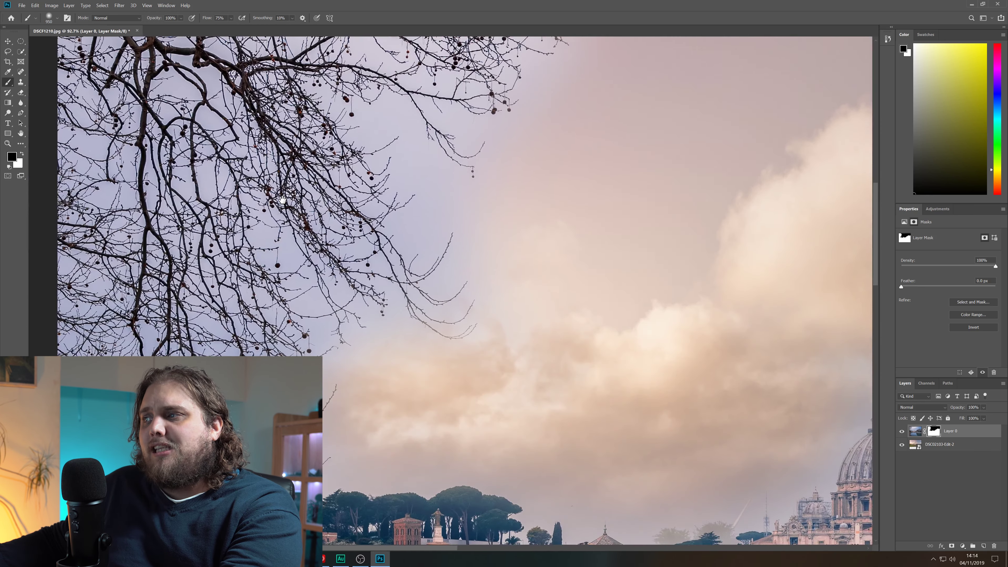
pyautogui.moveTo(283, 200); pyautogui.dragTo(332, 206)
pyautogui.moveTo(498, 198); pyautogui.dragTo(342, 198)
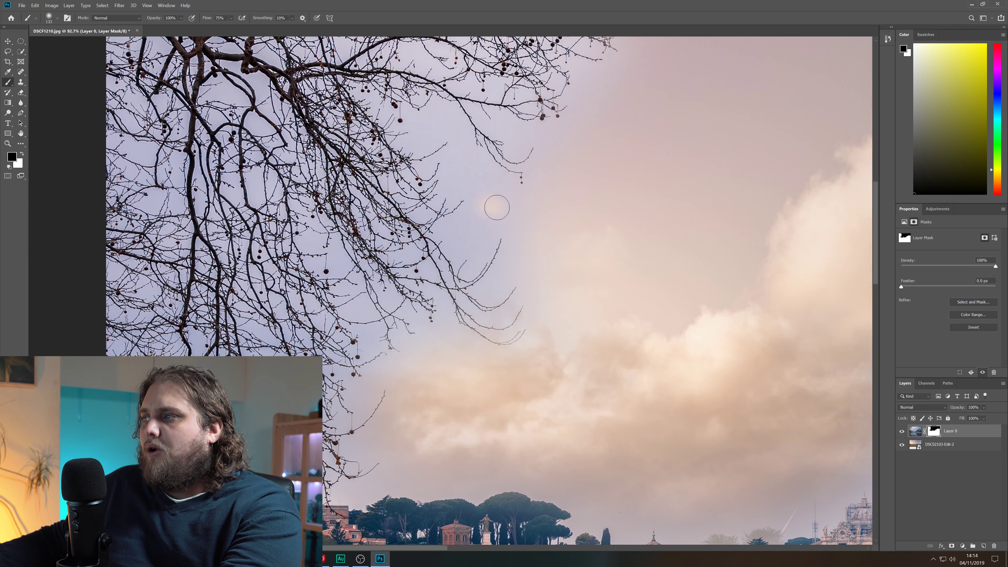
pyautogui.moveTo(476, 188); pyautogui.dragTo(506, 215)
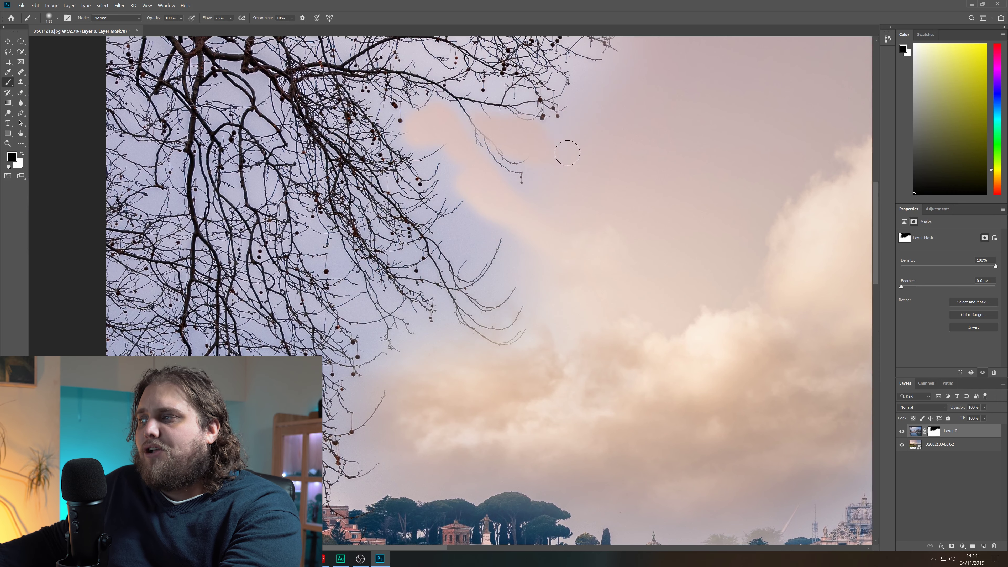
# - Delete the layer mask from Layer 0
pyautogui.scroll(-5, 528, 316)
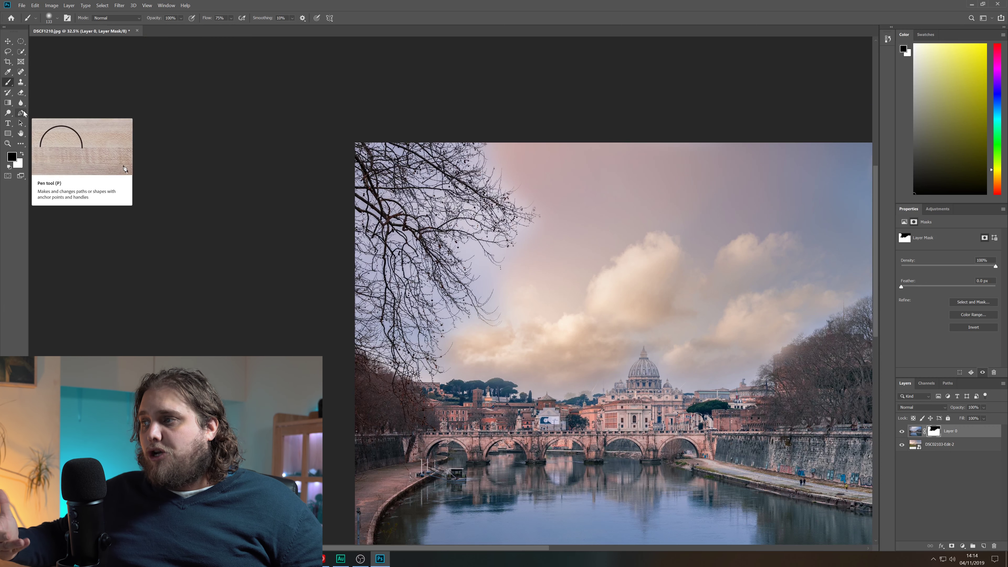
pyautogui.rightClick(932, 434)
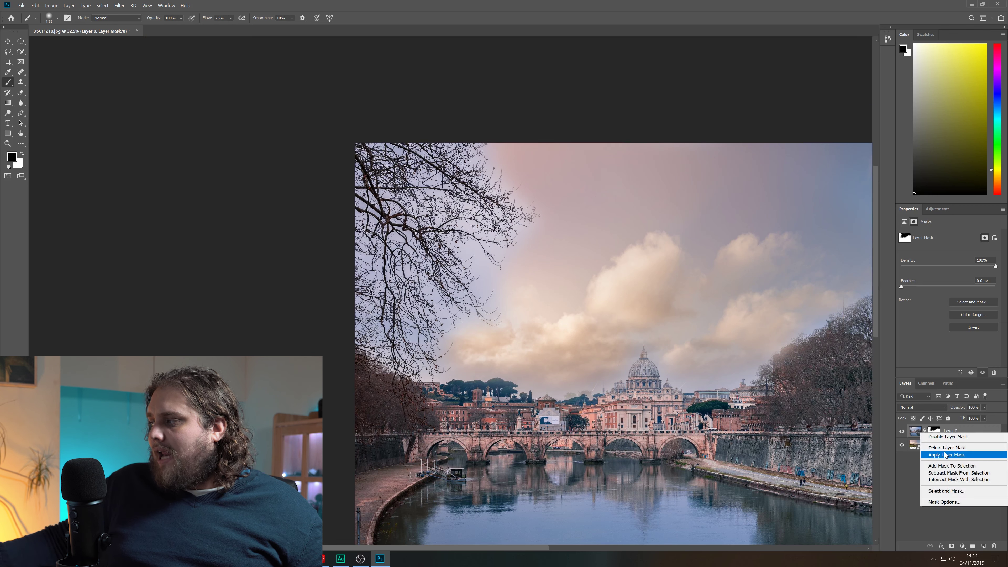
pyautogui.click(961, 452)
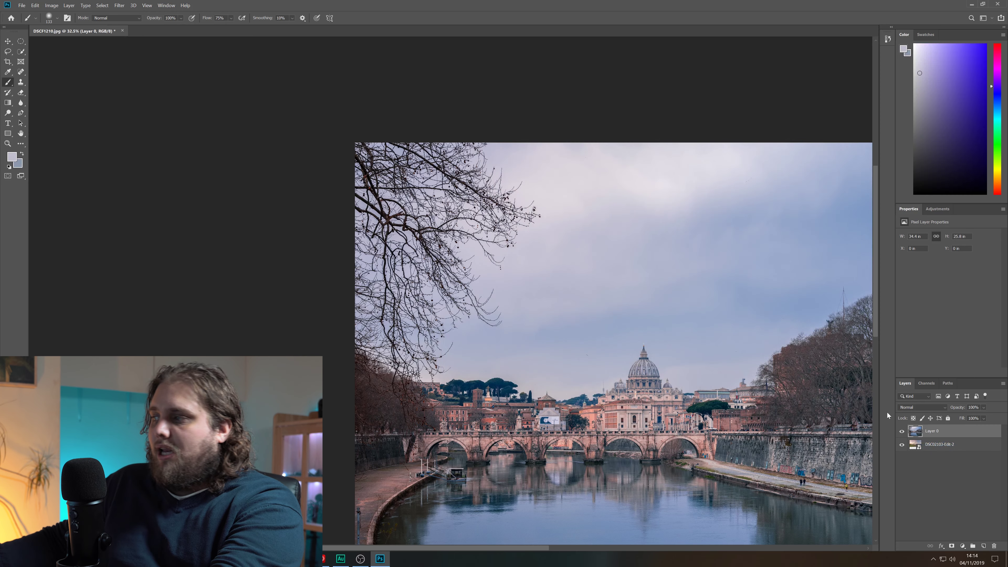
# - Outline the overhanging tree branches with a closed Pen path and convert it to a new anti-aliased selection with 0 px feather
pyautogui.scroll(-1, 471, 293)
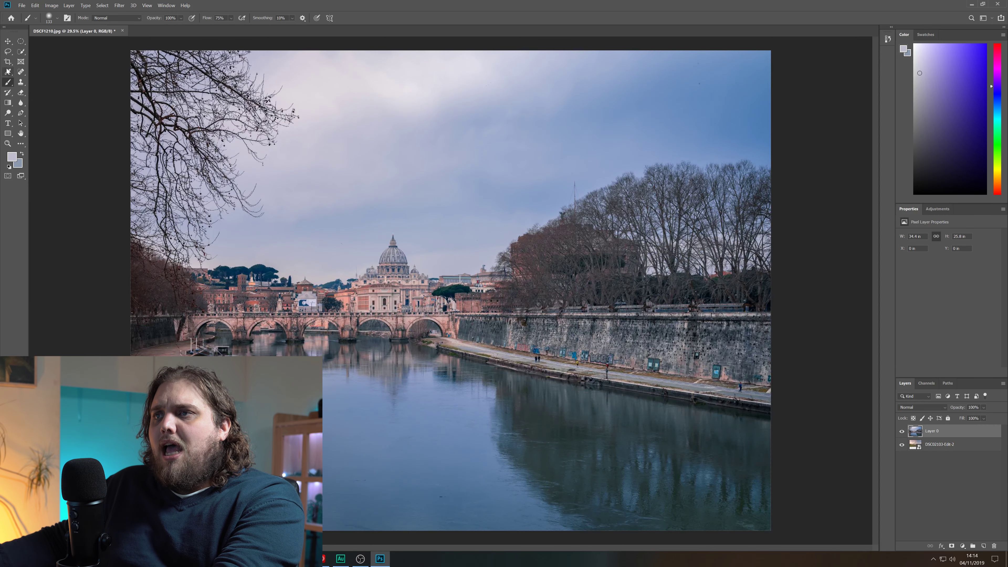
pyautogui.click(22, 114)
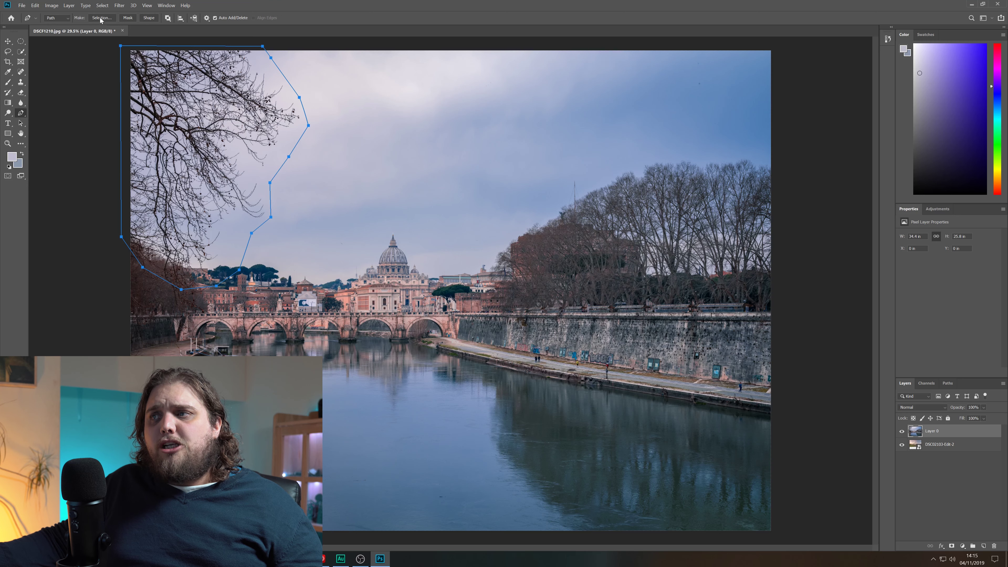
pyautogui.click(100, 18)
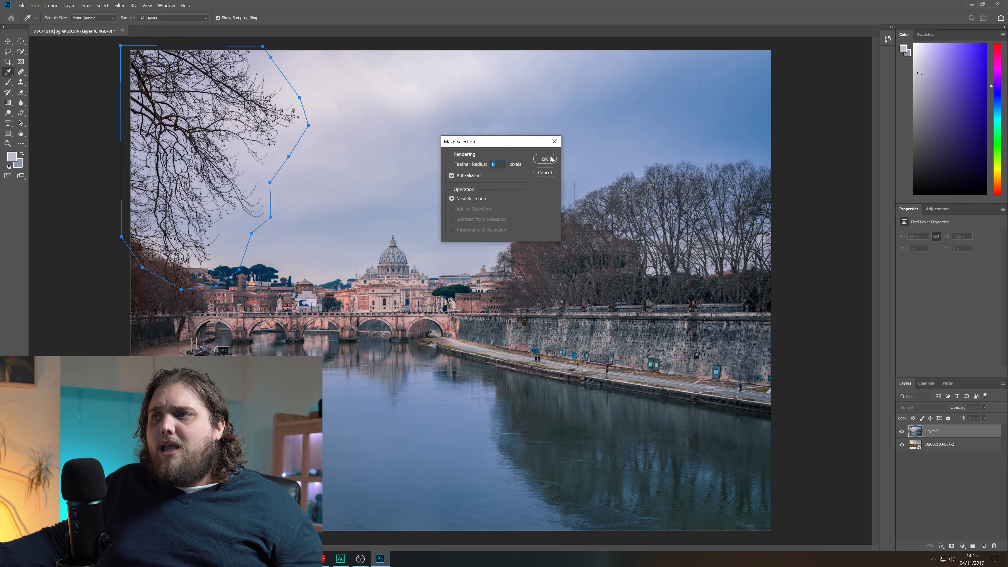
pyautogui.press('Return')
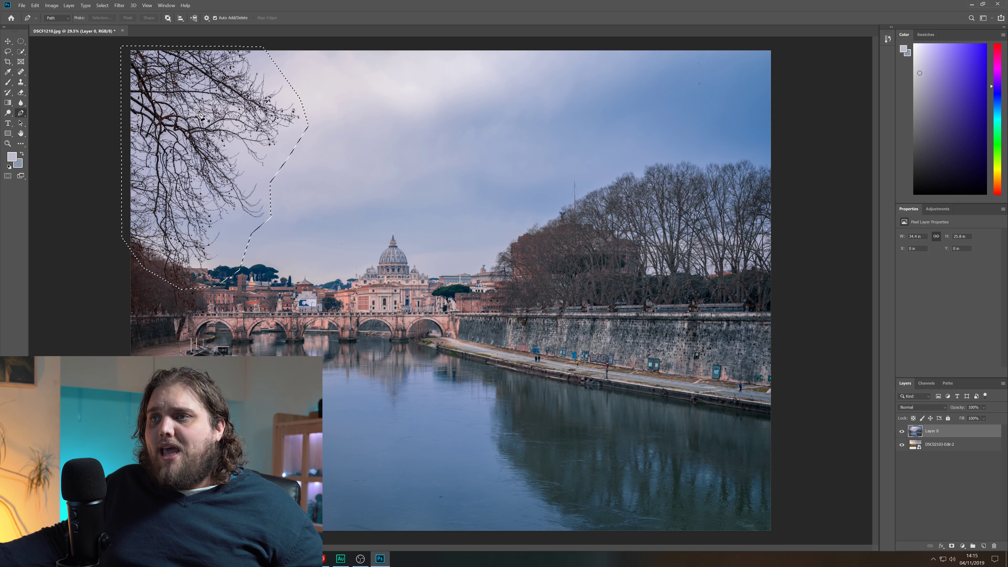
# - Narrow the selection to the sky between the branches with Color Range, sampling the sky colour and setting Fuzziness to 51
pyautogui.click(102, 5)
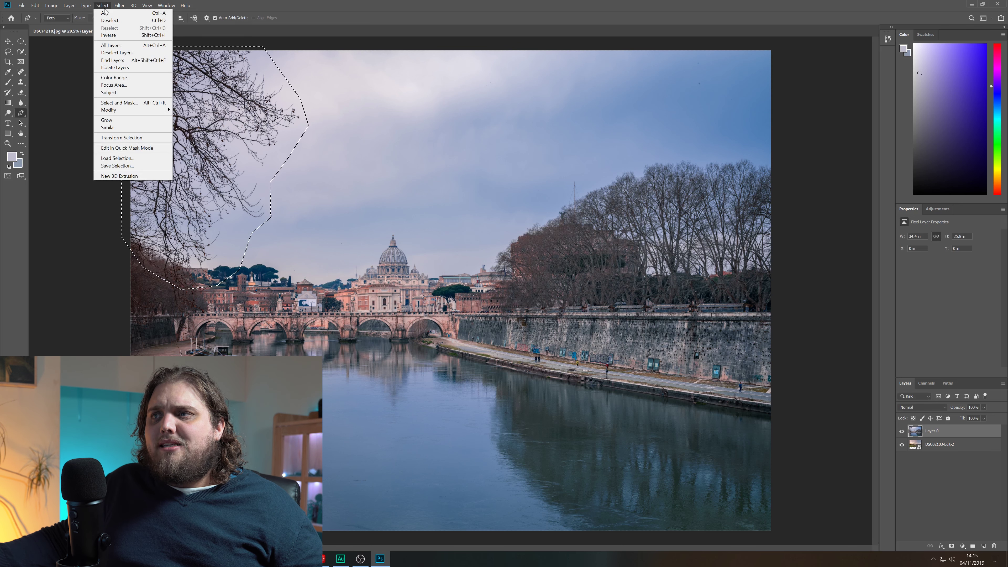
pyautogui.click(118, 78)
pyautogui.moveTo(125, 112); pyautogui.dragTo(366, 124)
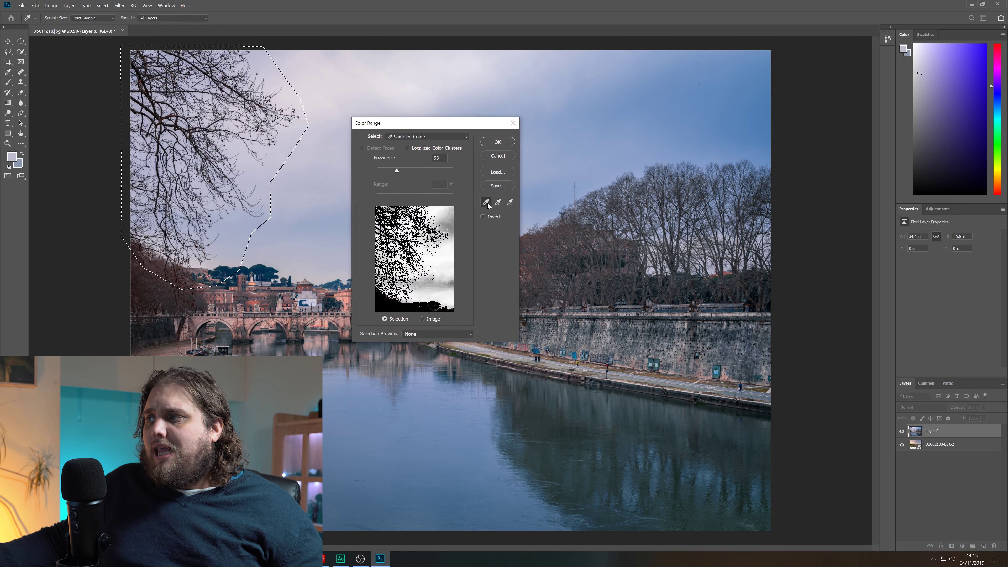
pyautogui.click(174, 133)
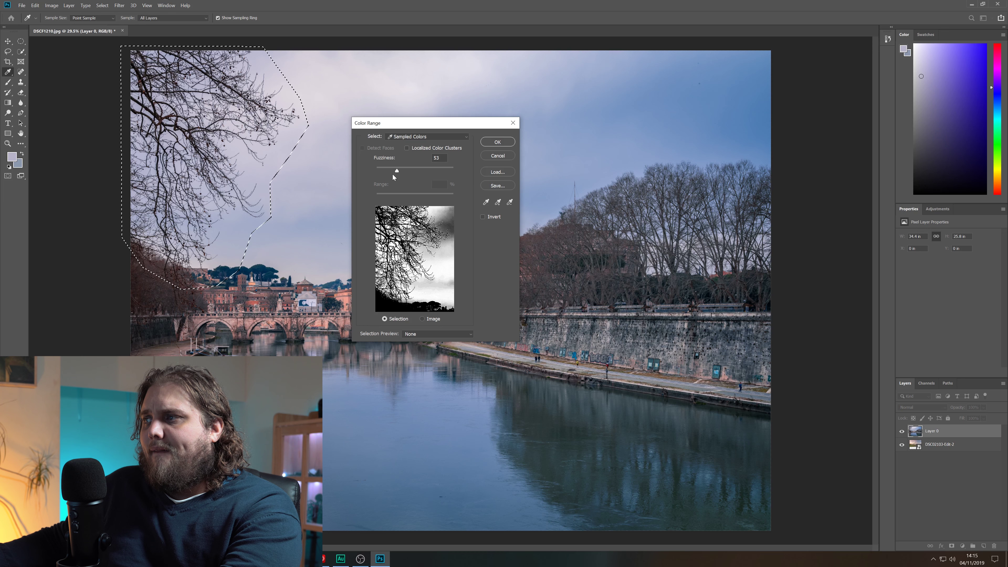
pyautogui.moveTo(397, 171); pyautogui.dragTo(396, 173)
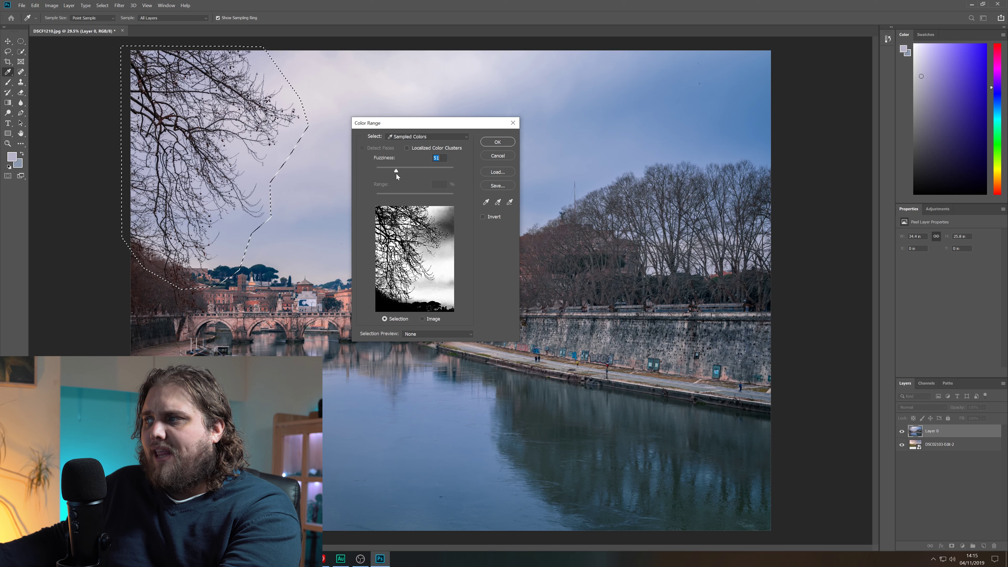
pyautogui.click(511, 143)
pyautogui.press('p')
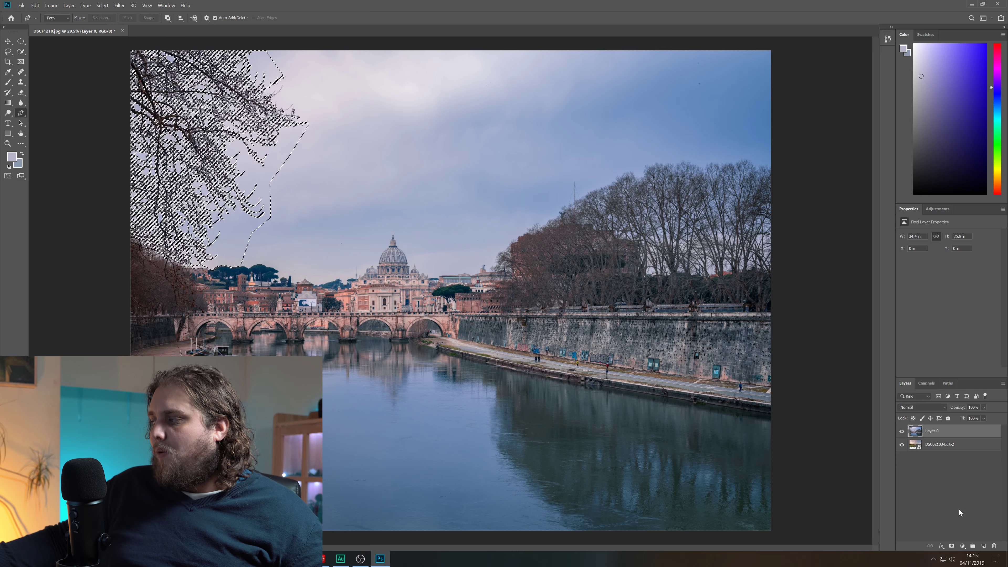
# - Add a layer mask to Layer 0 from the selection and invert it to hide the sky between the branches
pyautogui.click(951, 547)
pyautogui.hotkey('ctrl', 'i')
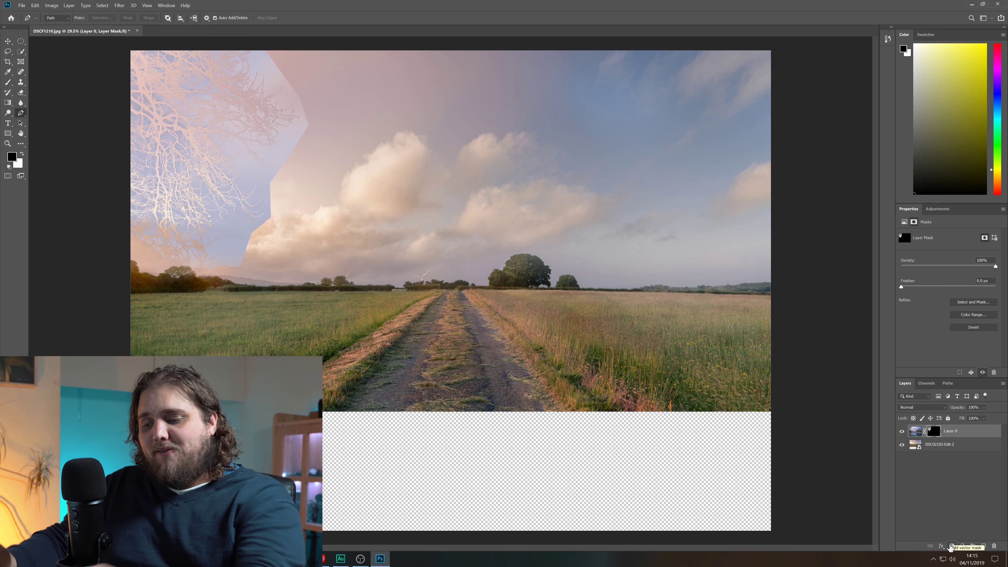
pyautogui.hotkey('ctrl', 'i')
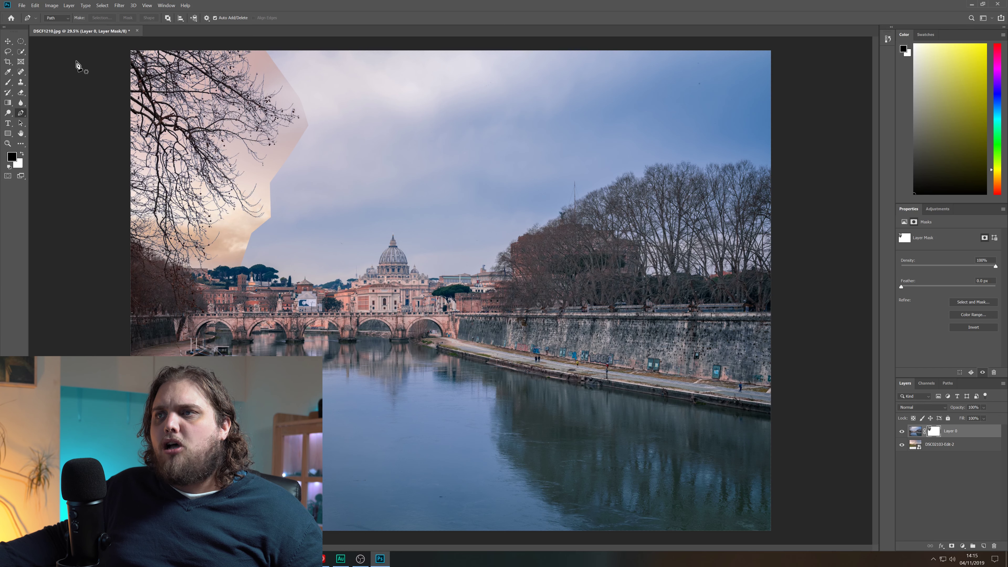
# - Paint black on Layer 0's mask with a large soft brush at 75% flow to blend the revealed sky beyond the branches' hard edge
pyautogui.click(9, 83)
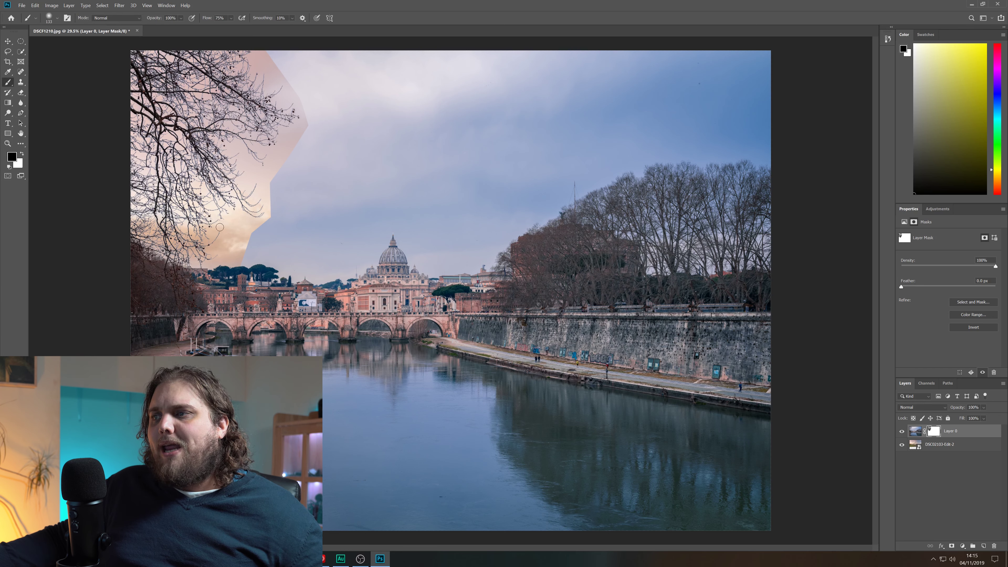
pyautogui.moveTo(220, 227)
pyautogui.mouseDown()
pyautogui.moveTo(310, 241)
pyautogui.moveTo(315, 135)
pyautogui.moveTo(337, 118)
pyautogui.moveTo(322, 79)
pyautogui.moveTo(323, 88)
pyautogui.mouseUp()
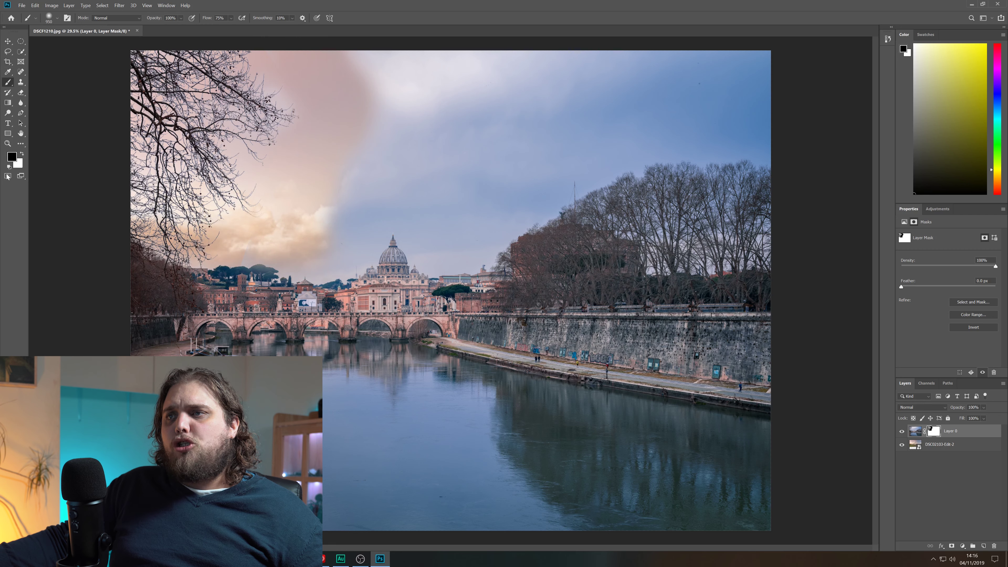
# - Paint black on Layer 0's mask across the rest of the sky, from the branches to the trees on the far bank
pyautogui.moveTo(360, 82)
pyautogui.mouseDown()
pyautogui.moveTo(375, 103)
pyautogui.moveTo(313, 115)
pyautogui.moveTo(498, 98)
pyautogui.moveTo(540, 107)
pyautogui.moveTo(599, 87)
pyautogui.moveTo(736, 126)
pyautogui.moveTo(790, 123)
pyautogui.mouseUp()
pyautogui.moveTo(668, 125)
pyautogui.mouseDown()
pyautogui.moveTo(551, 159)
pyautogui.moveTo(547, 166)
pyautogui.moveTo(593, 159)
pyautogui.moveTo(459, 249)
pyautogui.moveTo(437, 250)
pyautogui.moveTo(469, 179)
pyautogui.moveTo(523, 153)
pyautogui.moveTo(473, 176)
pyautogui.moveTo(367, 182)
pyautogui.moveTo(367, 200)
pyautogui.moveTo(381, 211)
pyautogui.moveTo(316, 242)
pyautogui.moveTo(335, 246)
pyautogui.moveTo(316, 234)
pyautogui.moveTo(248, 231)
pyautogui.mouseUp()
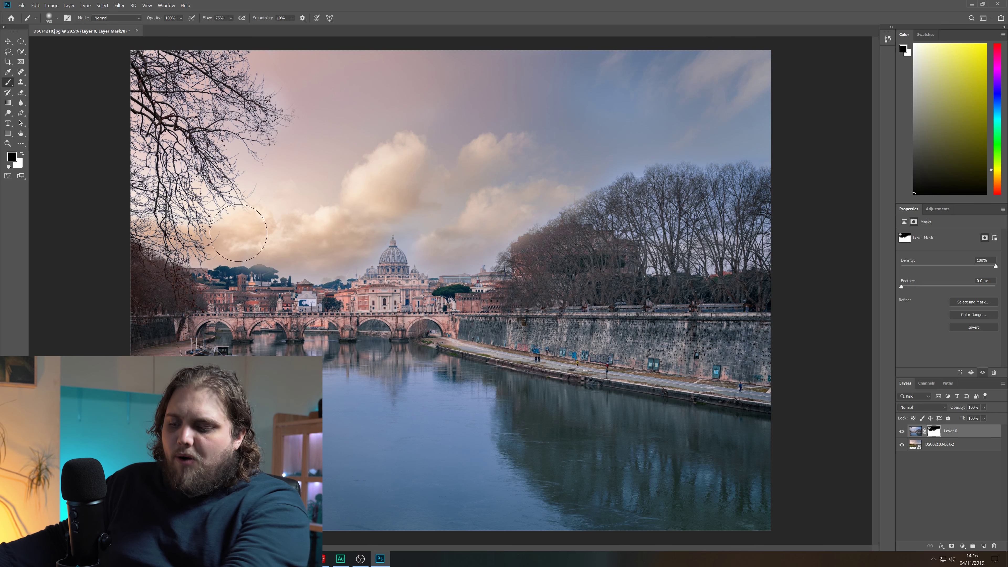
pyautogui.keyDown('alt'); pyautogui.rightClick(300, 238); pyautogui.keyUp('alt')
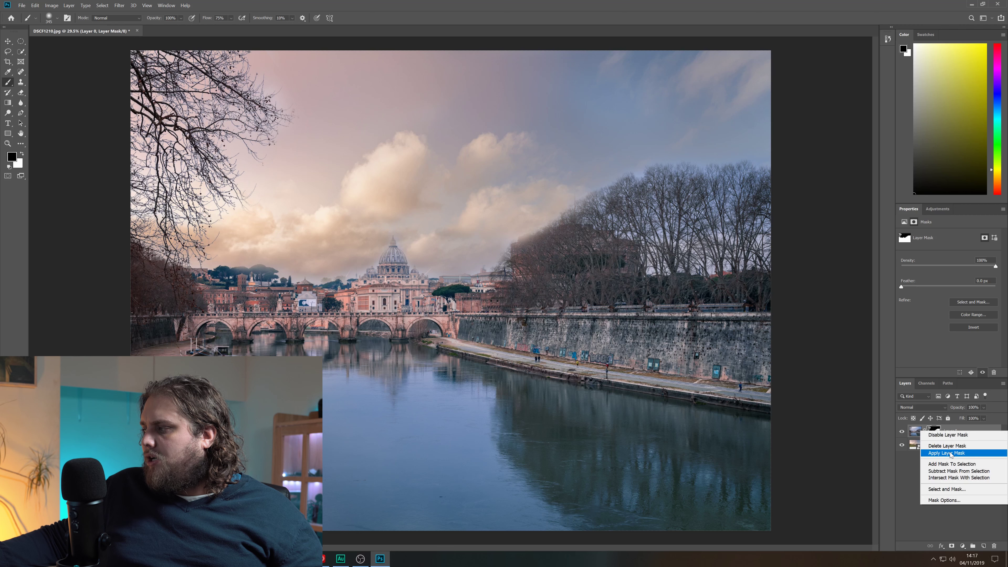
# - Delete Layer 0's mask and add a Curves adjustment layer that darkens the photo, pulling the shadow point down to output 54
pyautogui.click(953, 448)
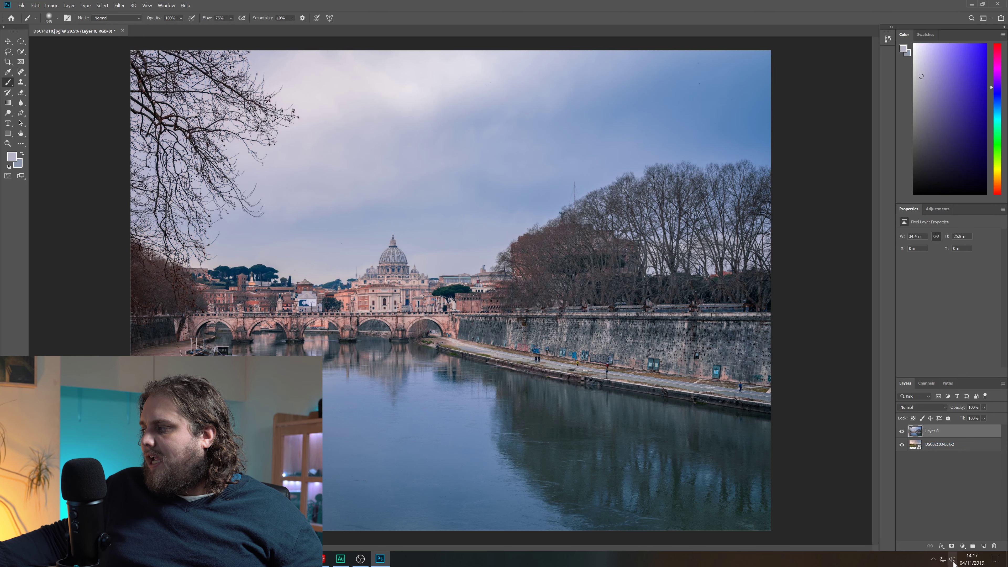
pyautogui.click(963, 546)
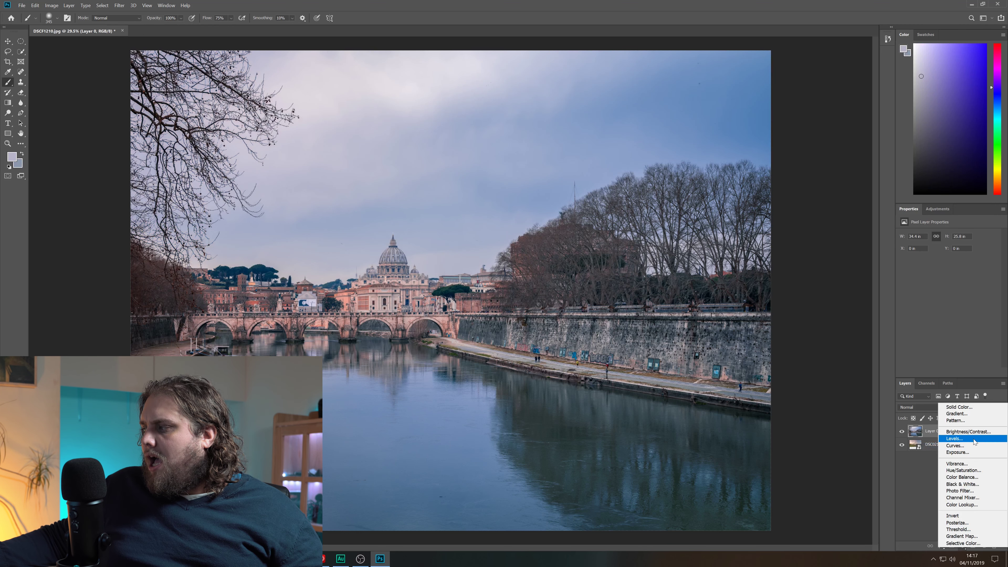
pyautogui.click(969, 445)
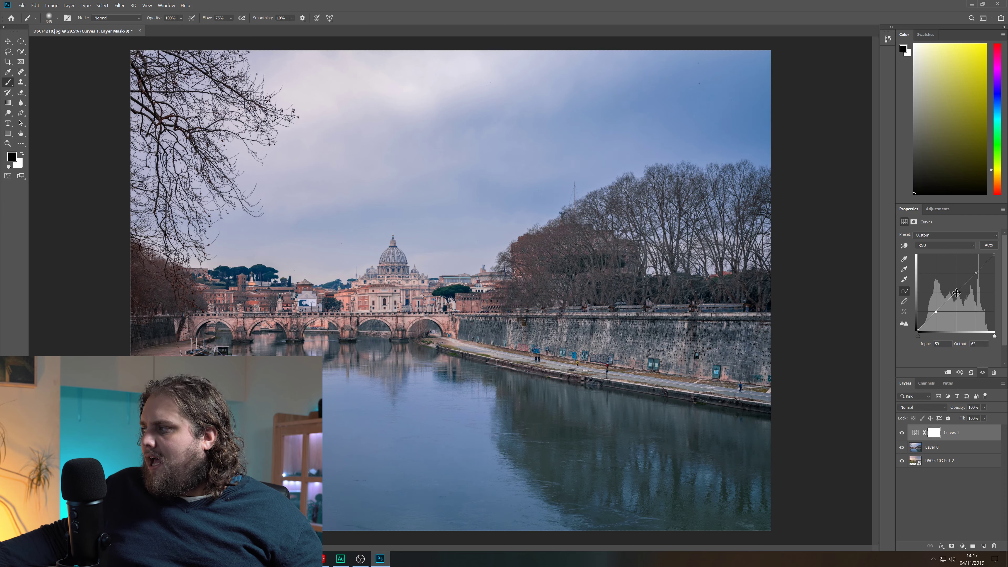
pyautogui.moveTo(960, 294); pyautogui.dragTo(980, 276)
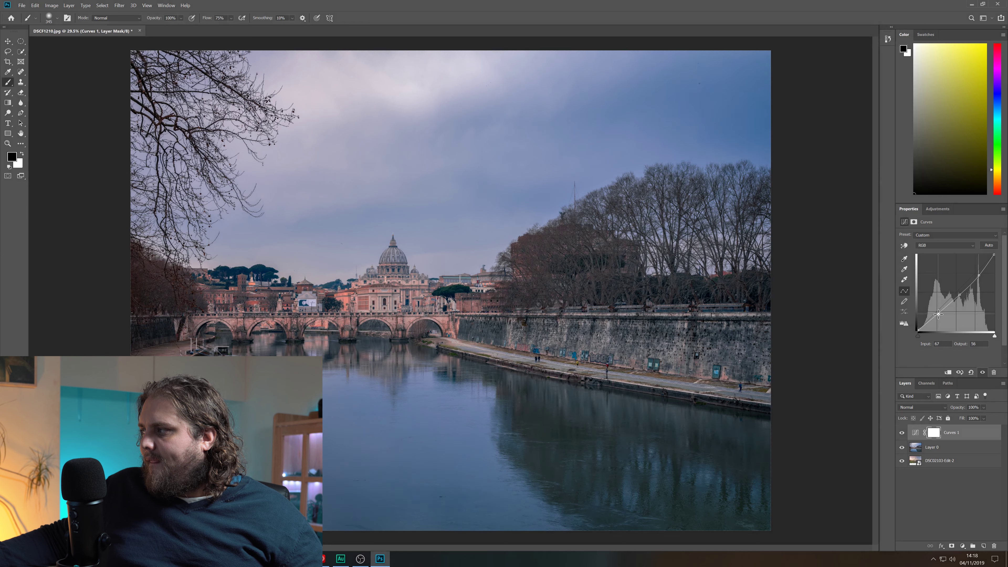
pyautogui.moveTo(938, 315); pyautogui.dragTo(939, 315)
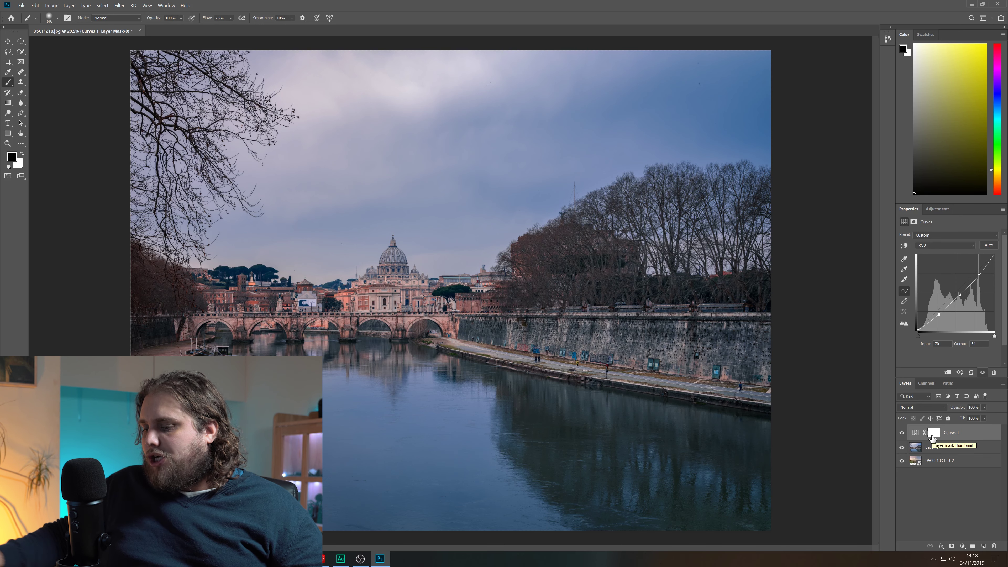
# - Invert the Curves 1 mask to black and set the foreground colour to white
pyautogui.hotkey('ctrl', 'i')
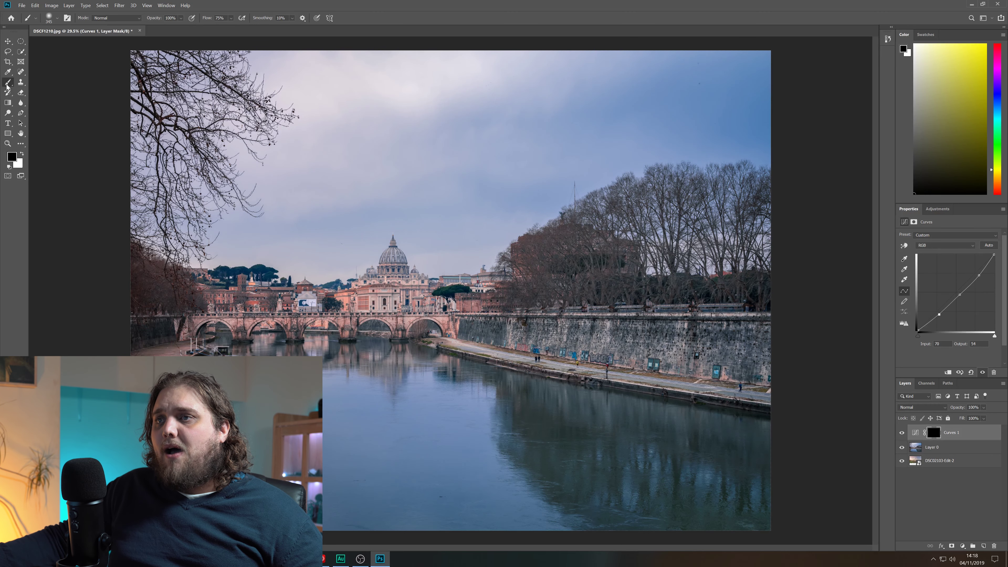
pyautogui.click(12, 157)
pyautogui.click(801, 103)
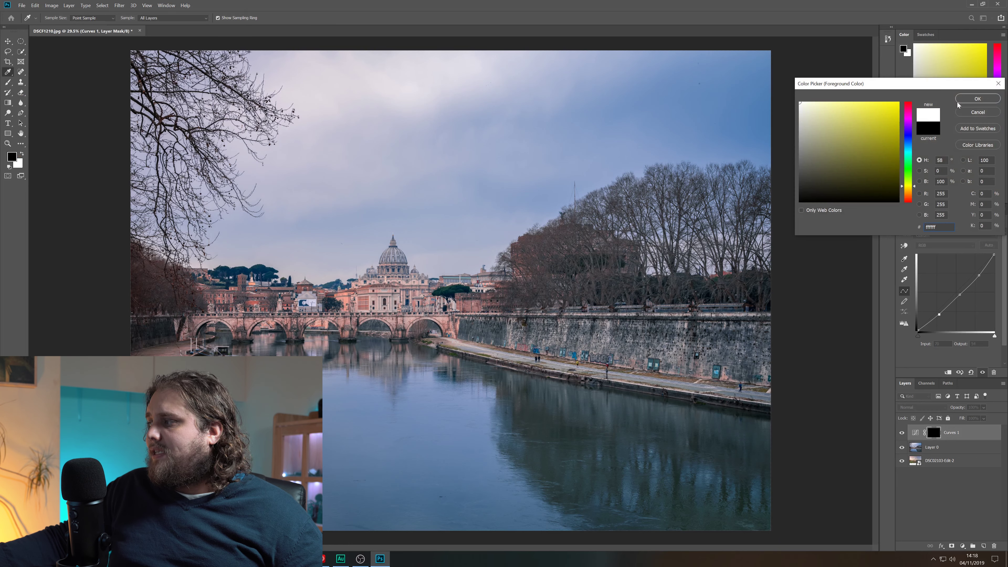
pyautogui.click(969, 99)
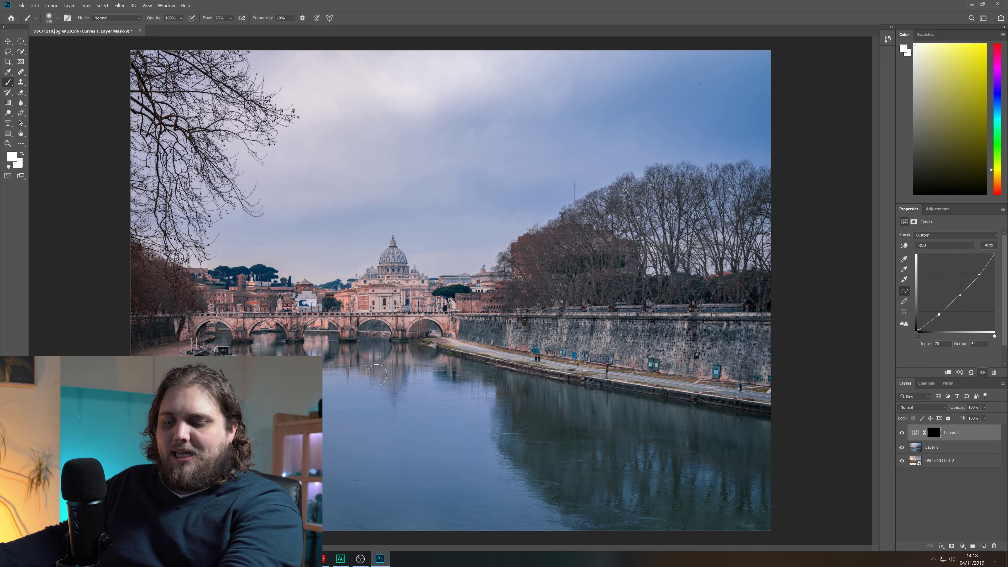
# - Paint white over the river on the Curves 1 mask with a 1072 px soft brush, and compare with the adjustment hidden
pyautogui.moveTo(342, 410)
pyautogui.mouseDown()
pyautogui.moveTo(381, 409)
pyautogui.moveTo(365, 409)
pyautogui.mouseUp()
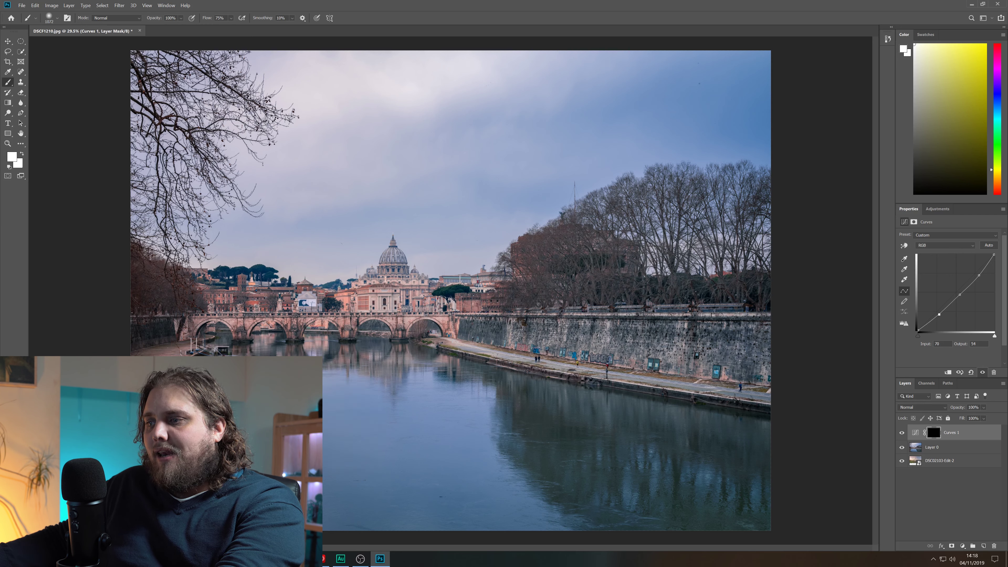
pyautogui.moveTo(302, 357)
pyautogui.mouseDown()
pyautogui.moveTo(346, 393)
pyautogui.moveTo(484, 412)
pyautogui.moveTo(626, 450)
pyautogui.moveTo(547, 473)
pyautogui.moveTo(540, 507)
pyautogui.moveTo(301, 449)
pyautogui.mouseUp()
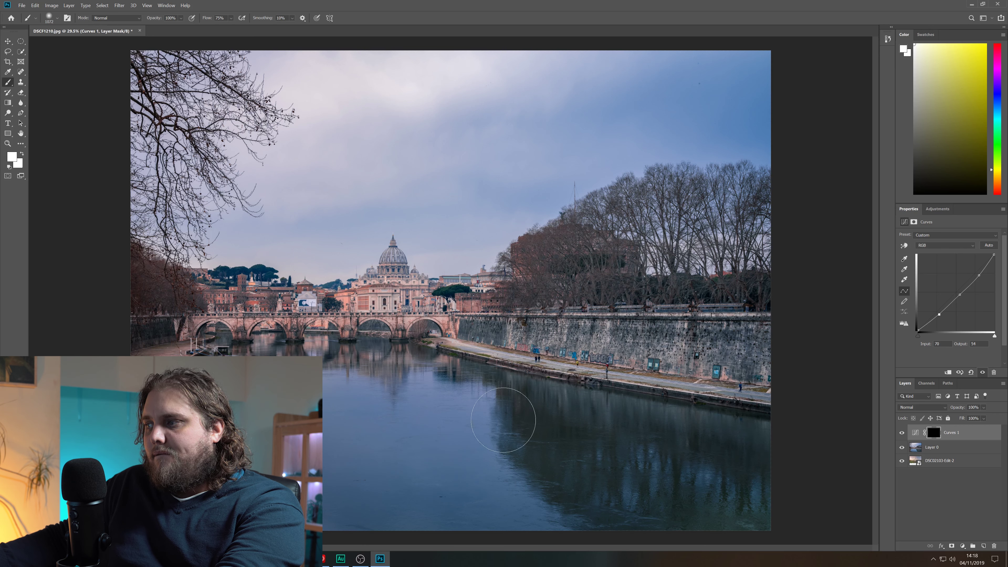
pyautogui.click(901, 433)
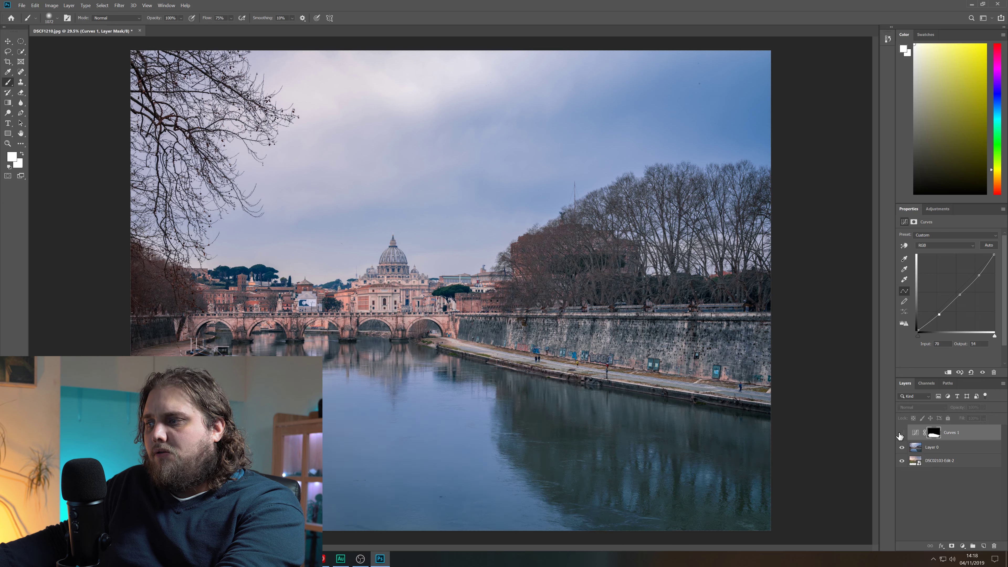
pyautogui.click(901, 433)
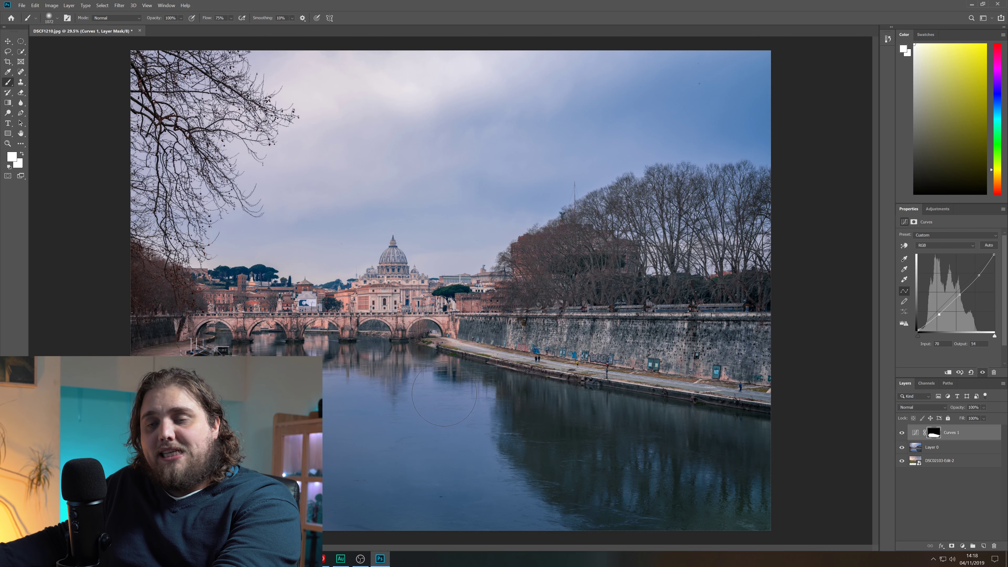
# - Paint white on the Curves 1 mask with a smaller brush over the bridge, riverside wall and left bank
pyautogui.moveTo(399, 280); pyautogui.dragTo(387, 267)
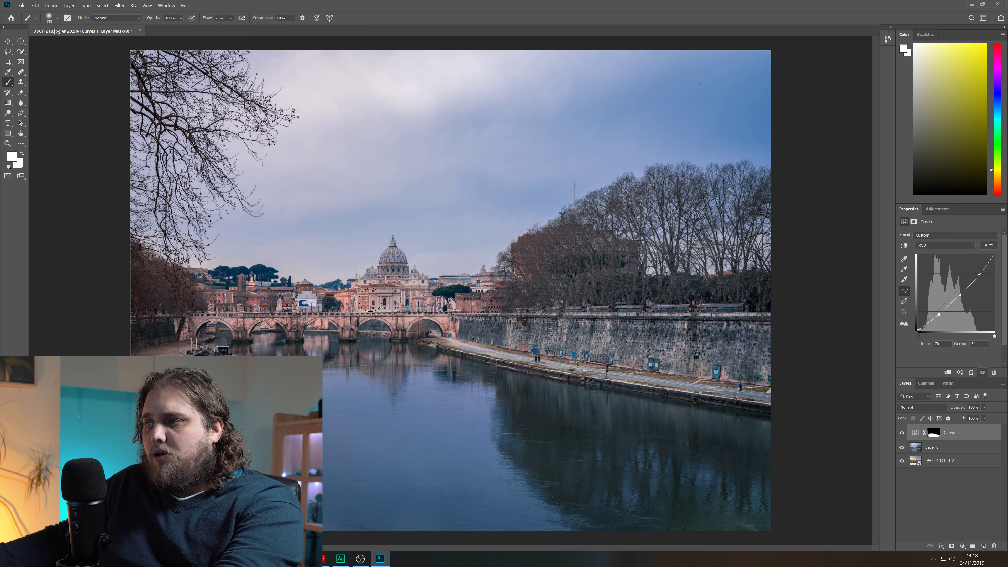
pyautogui.moveTo(412, 293)
pyautogui.mouseDown()
pyautogui.moveTo(462, 324)
pyautogui.moveTo(686, 354)
pyautogui.moveTo(676, 339)
pyautogui.moveTo(599, 338)
pyautogui.moveTo(673, 353)
pyautogui.mouseUp()
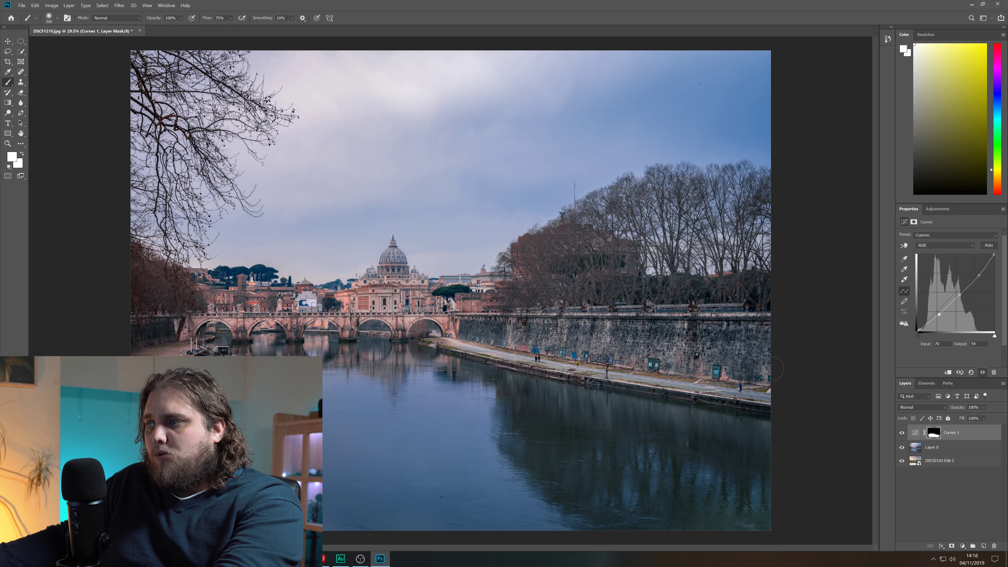
pyautogui.moveTo(212, 294); pyautogui.dragTo(164, 281)
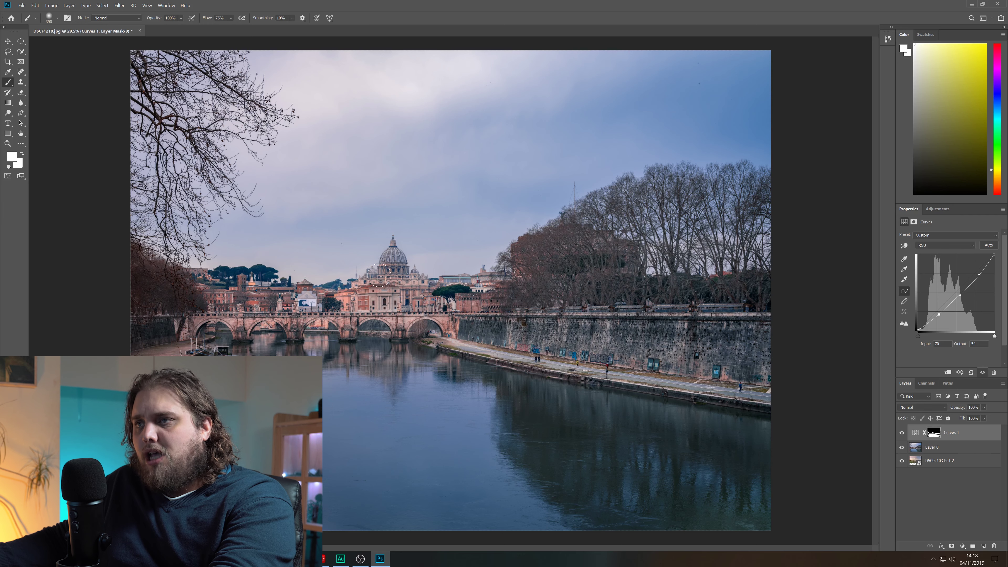
# - Set the foreground colour to black for painting on the Curves 1 mask
pyautogui.click(15, 156)
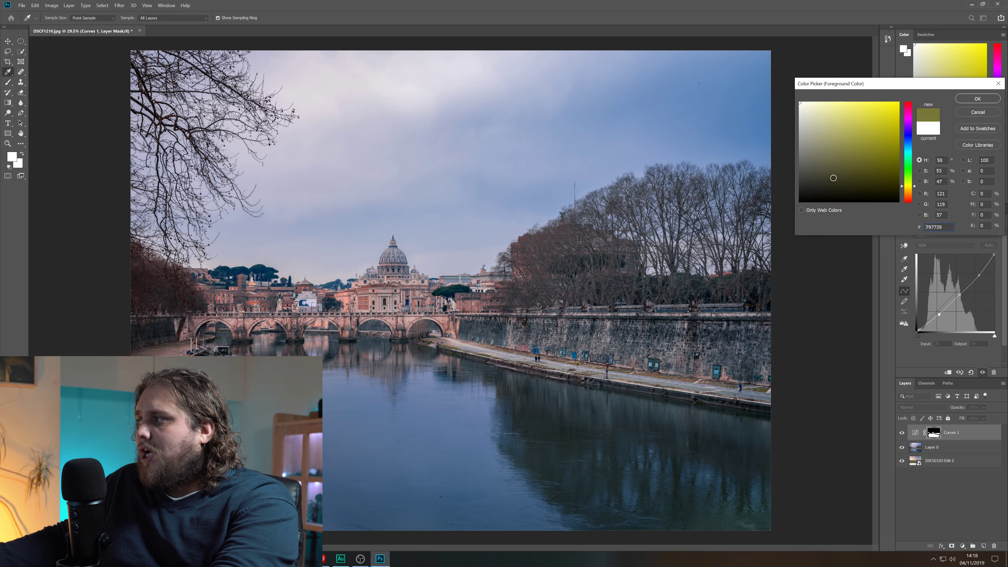
pyautogui.click(978, 99)
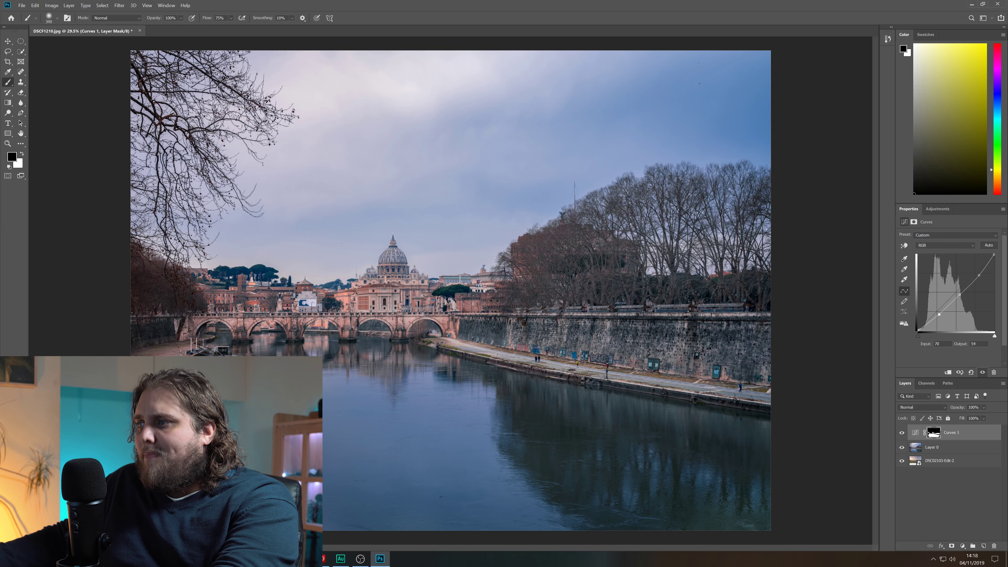